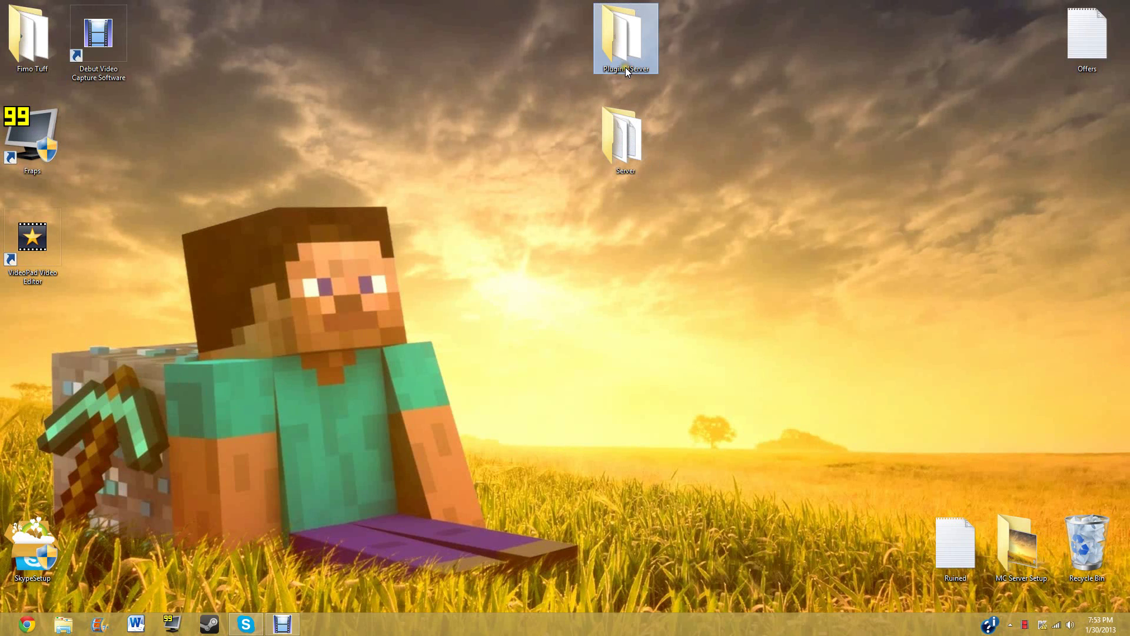
Step: Open and close the Offers note, then open the Plugins4Server folder and close it again
double_click(1096, 49)
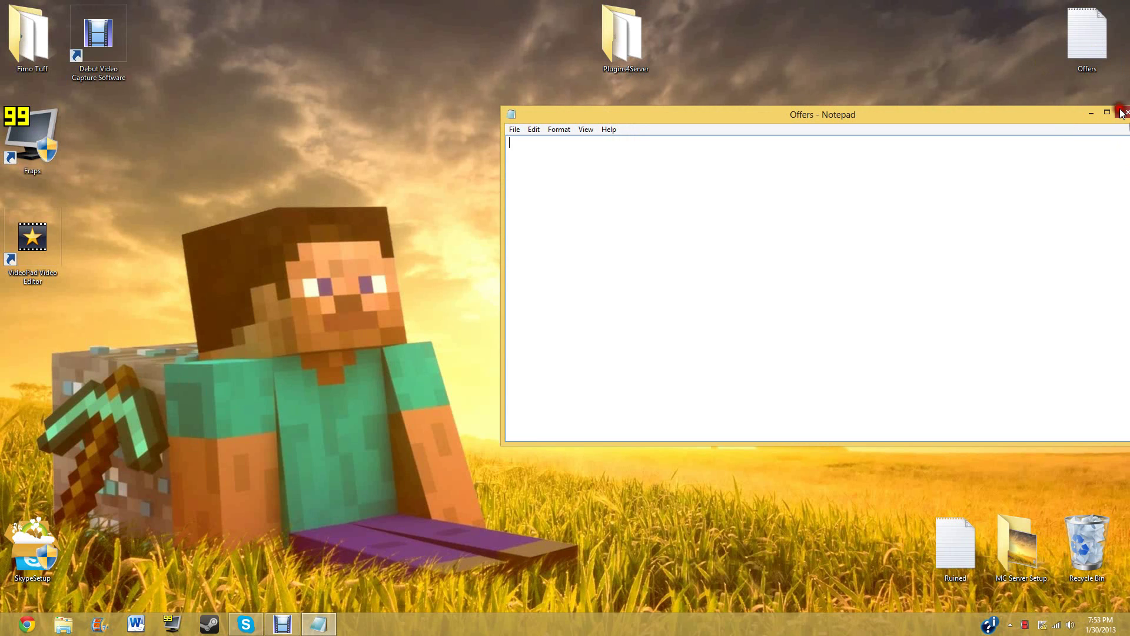
click(1121, 113)
click(647, 129)
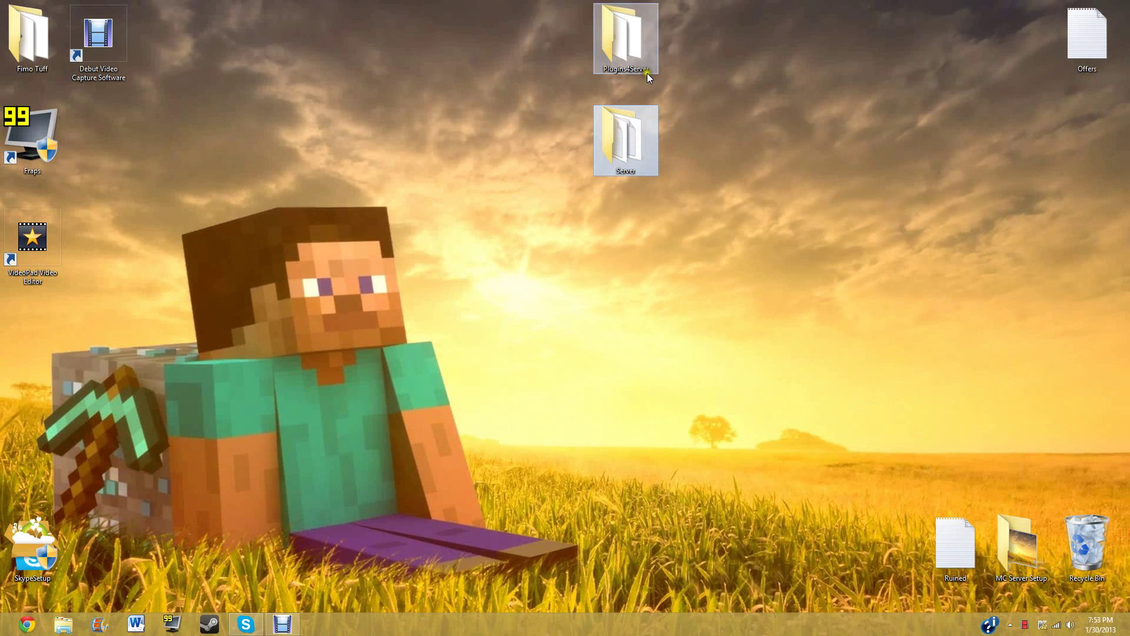
click(633, 44)
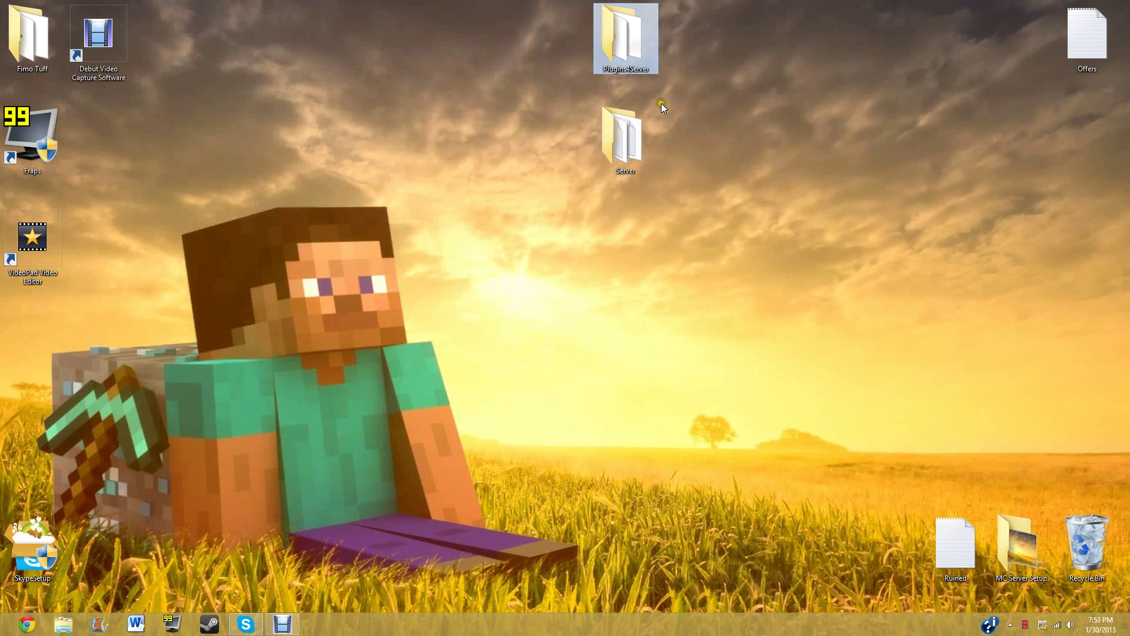
double_click(626, 36)
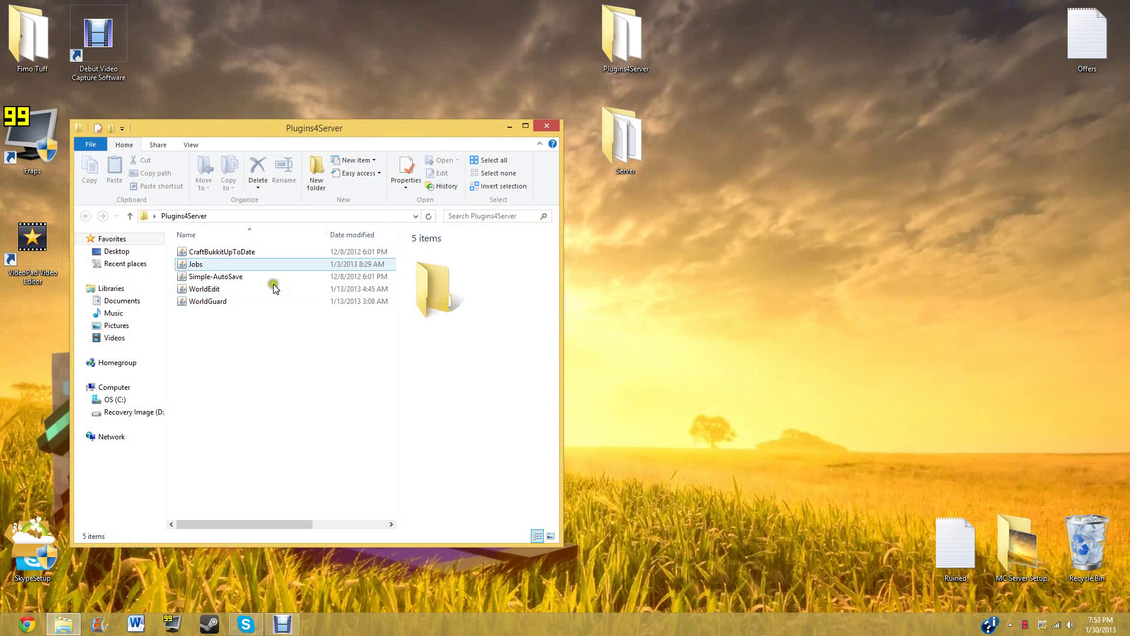
mouse_move(291, 134)
mouse_down()
mouse_move(260, 50)
mouse_move(224, 15)
mouse_up()
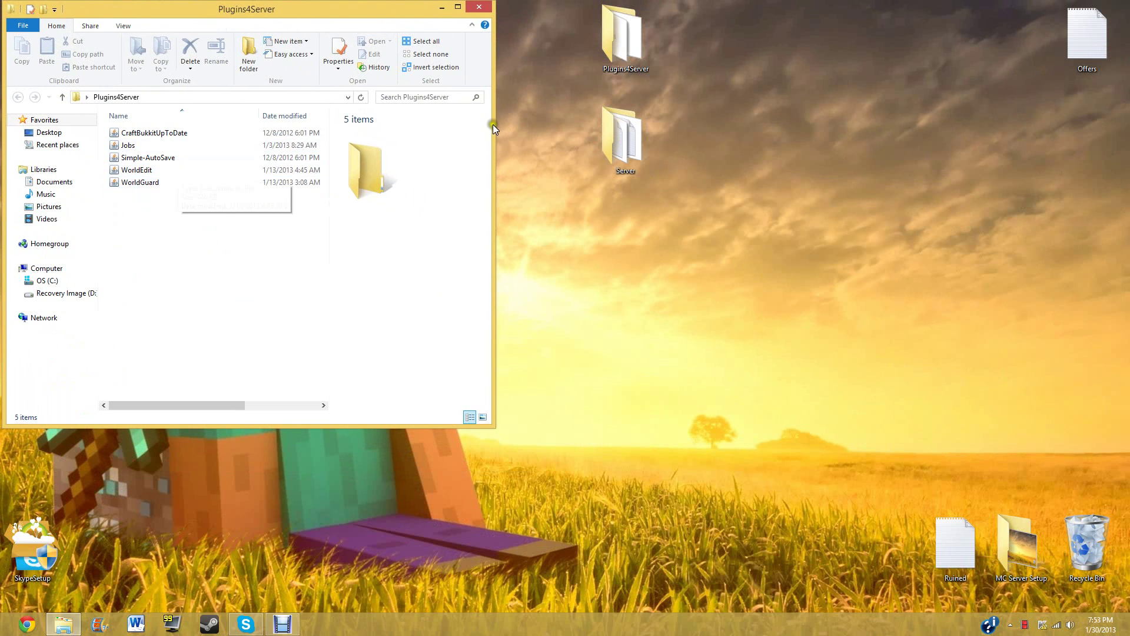
click(484, 11)
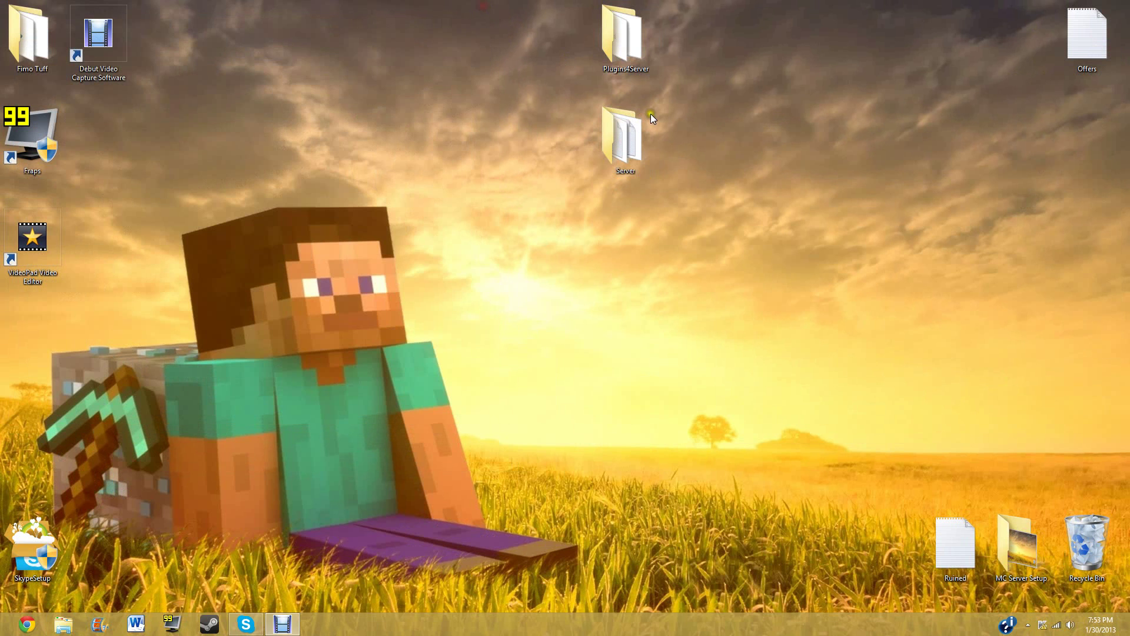
double_click(619, 69)
Step: Open the plugins folder inside Server and launch Chrome
click(621, 121)
double_click(630, 143)
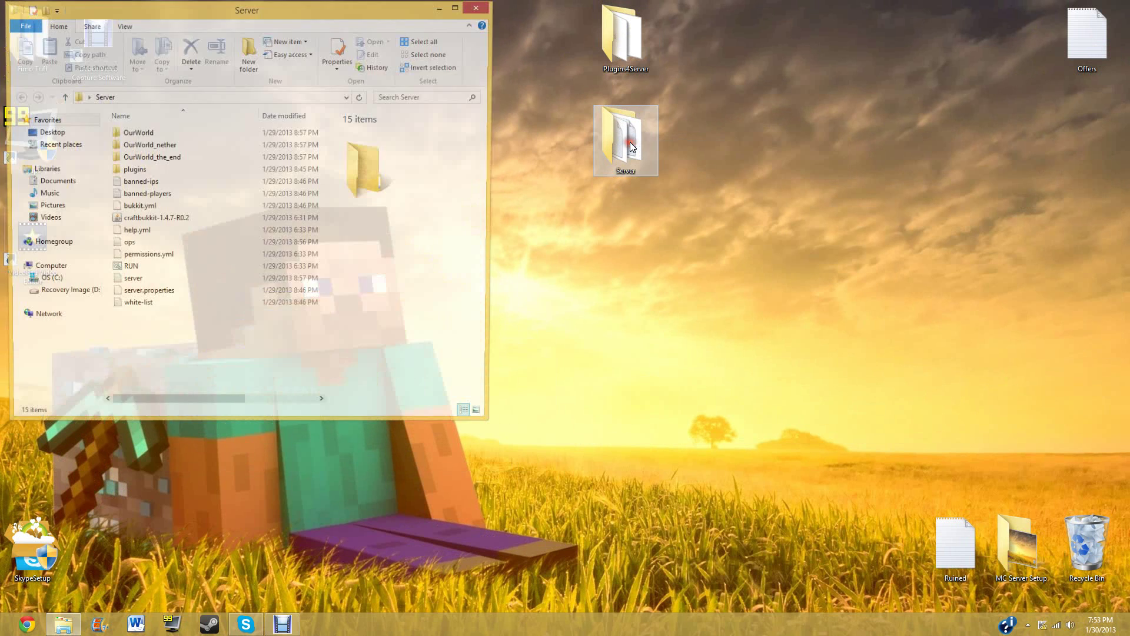
mouse_move(313, 8)
mouse_down()
mouse_move(326, 12)
mouse_move(313, 12)
mouse_up()
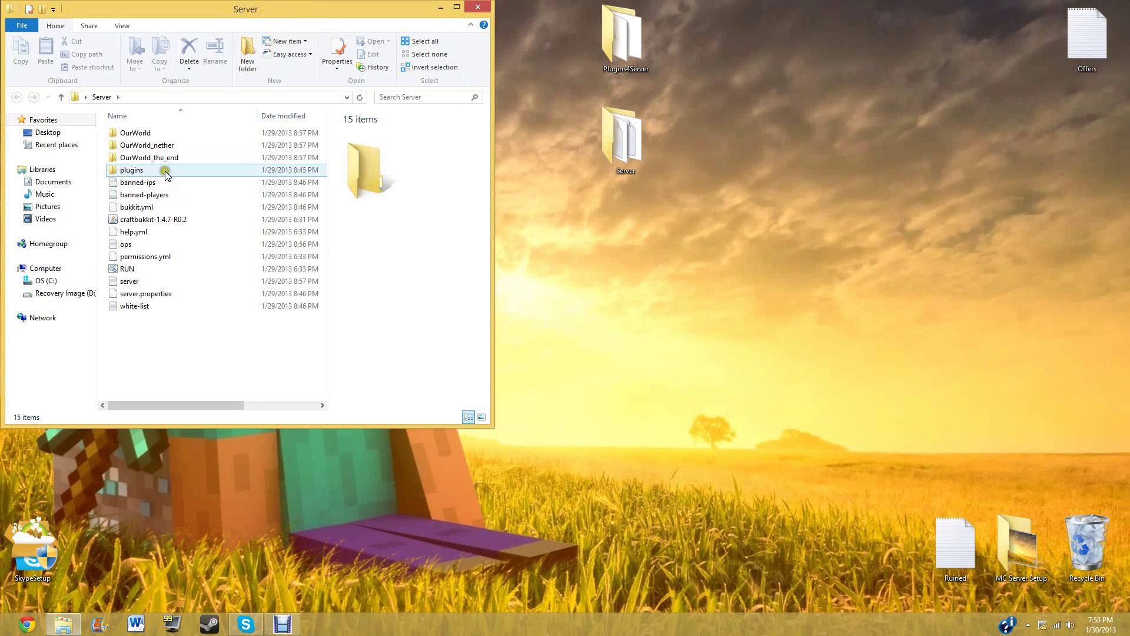
double_click(153, 171)
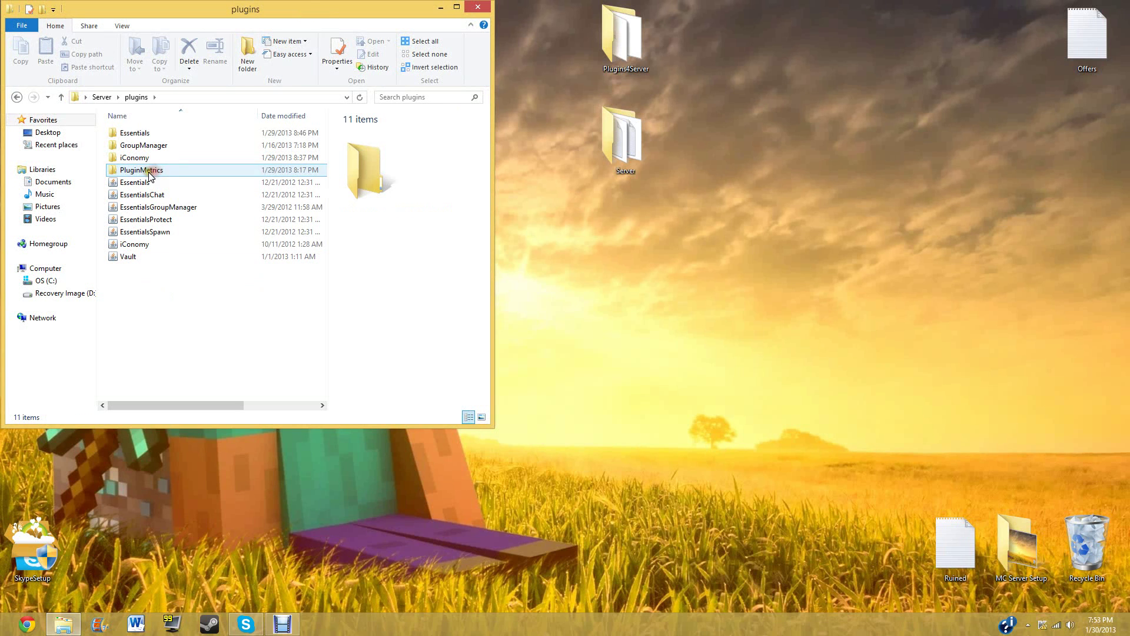
click(26, 624)
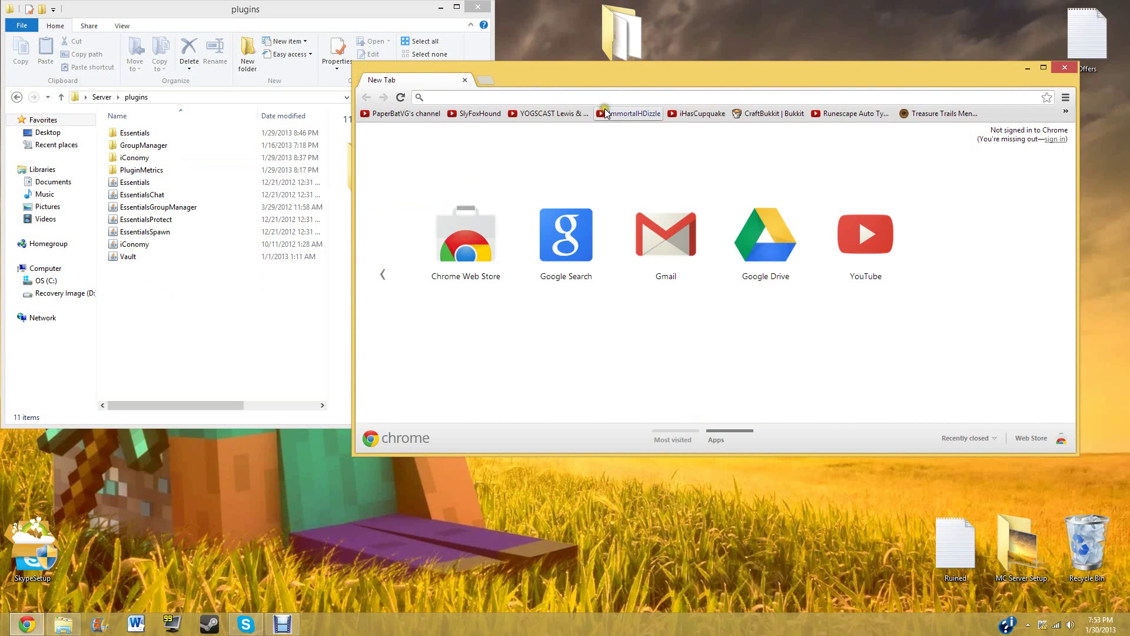
Step: Go to bukkit.org, open the plugin listings, and search for AutoSave
text(buk)
key(Return)
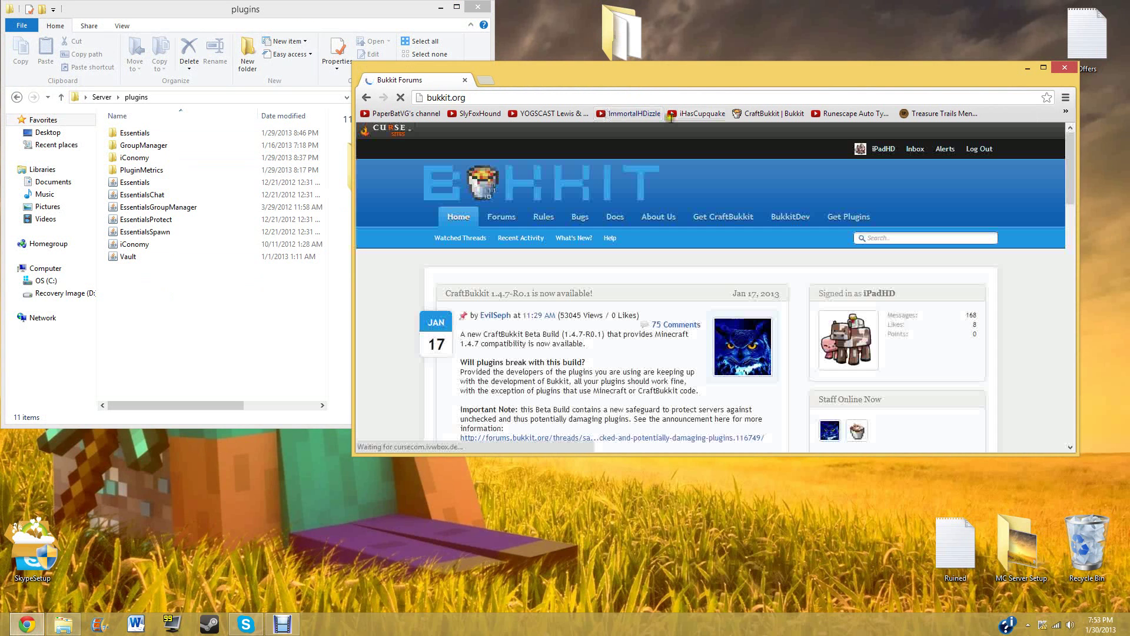
click(848, 217)
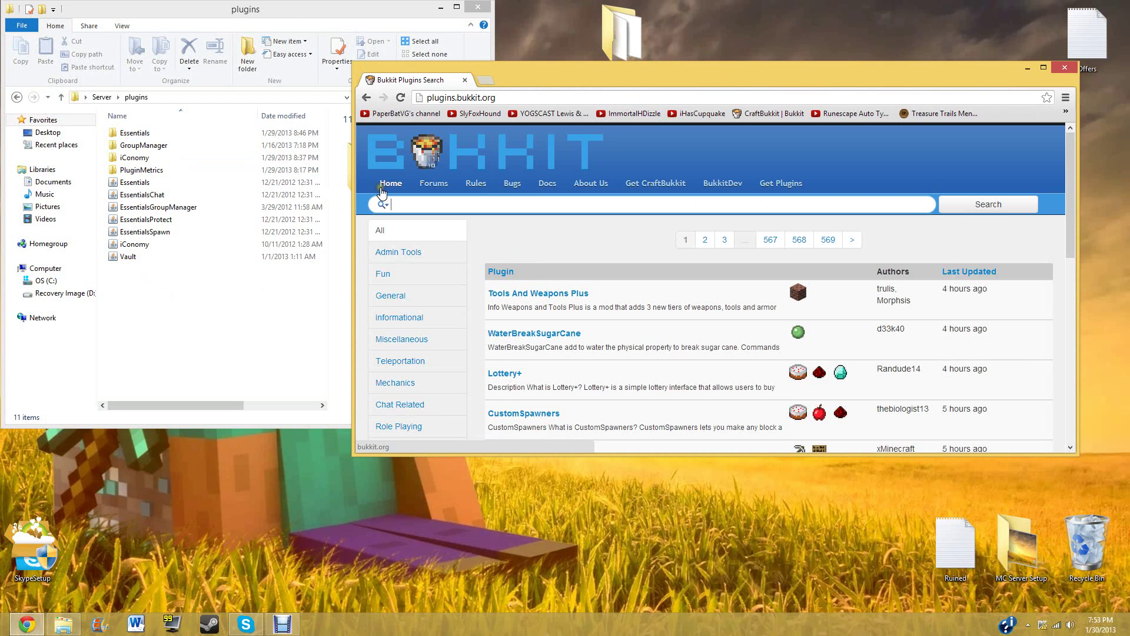
text(Auto Sa)
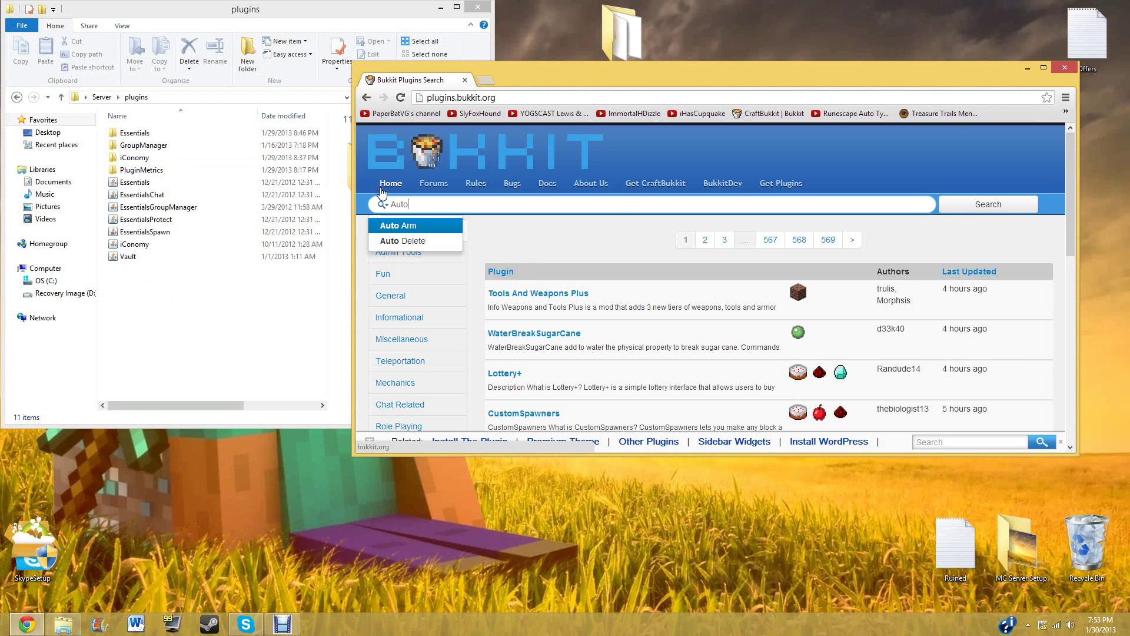
text(ave)
click(981, 202)
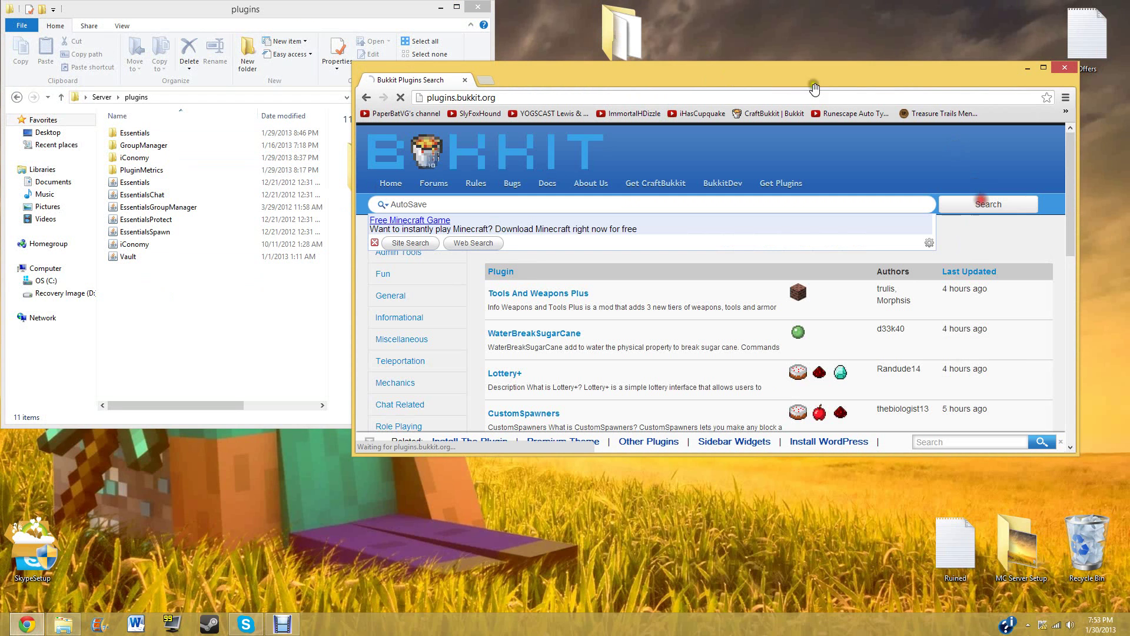
Step: Check the plugin's exact name in Plugins4Server, then search Bukkit plugins for Simple-AutoSave
double_click(603, 27)
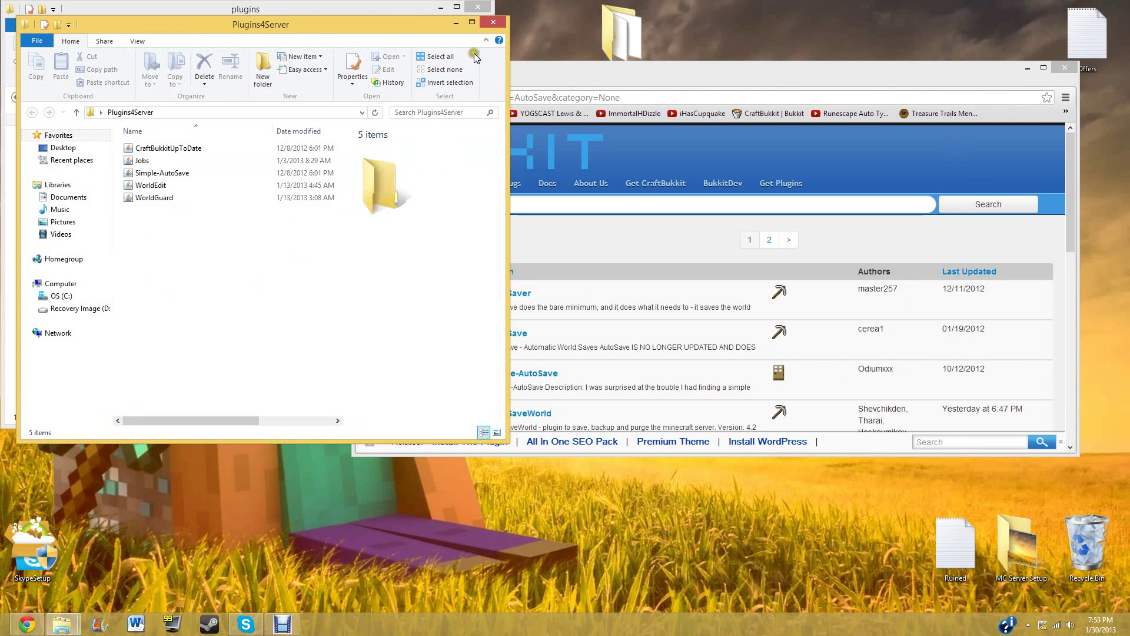
click(499, 25)
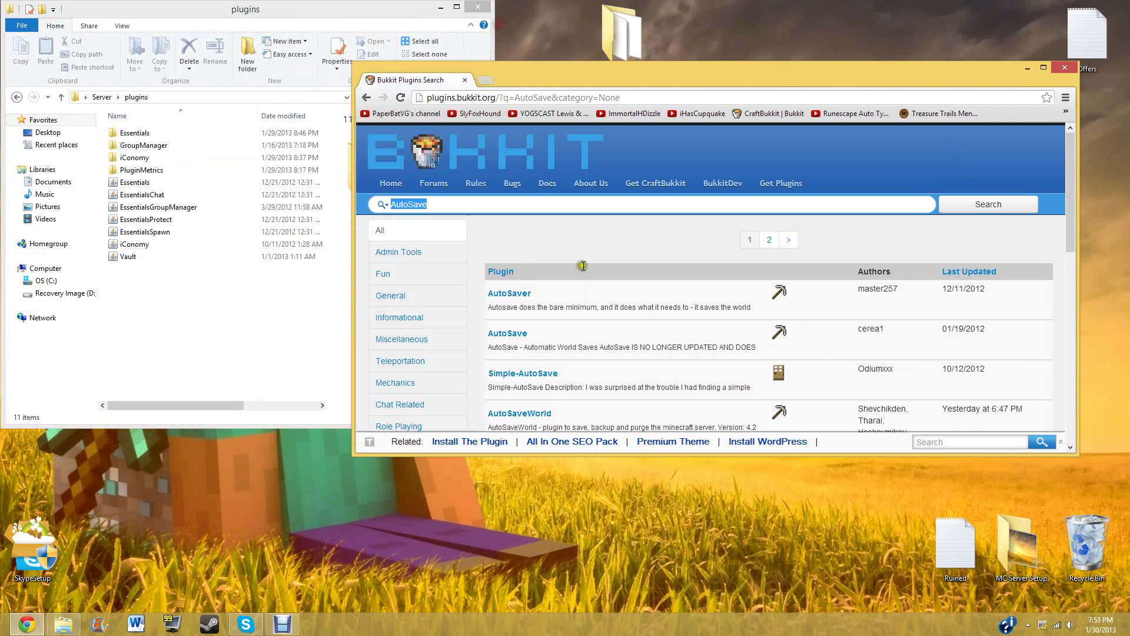
scroll(564, 279, down, 1)
scroll(571, 312, down, 3)
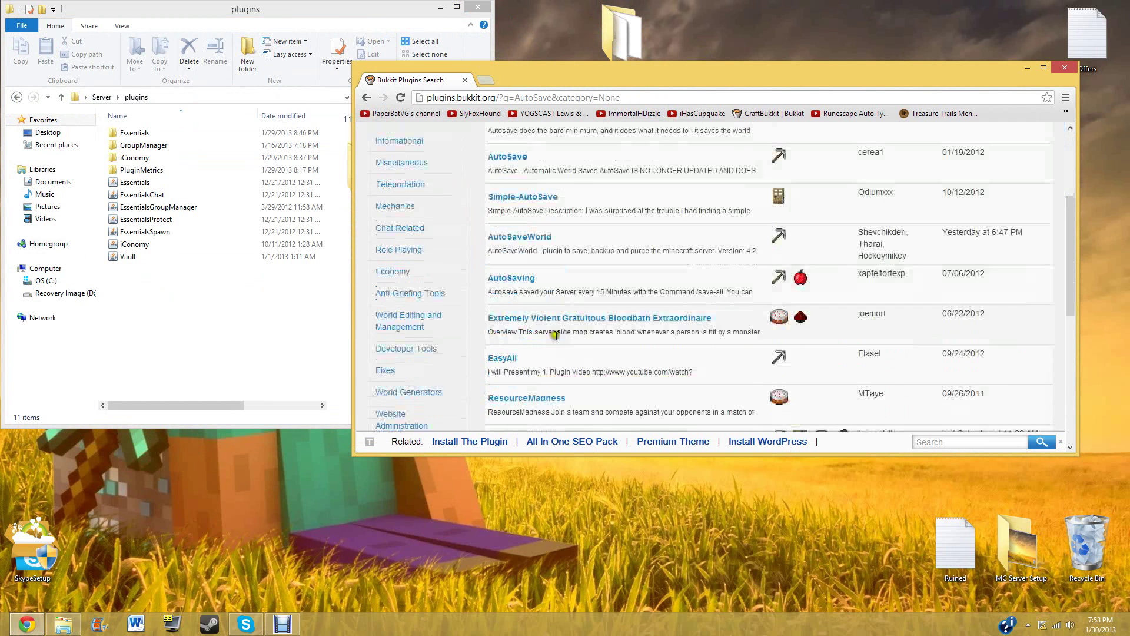
scroll(554, 343, up, 4)
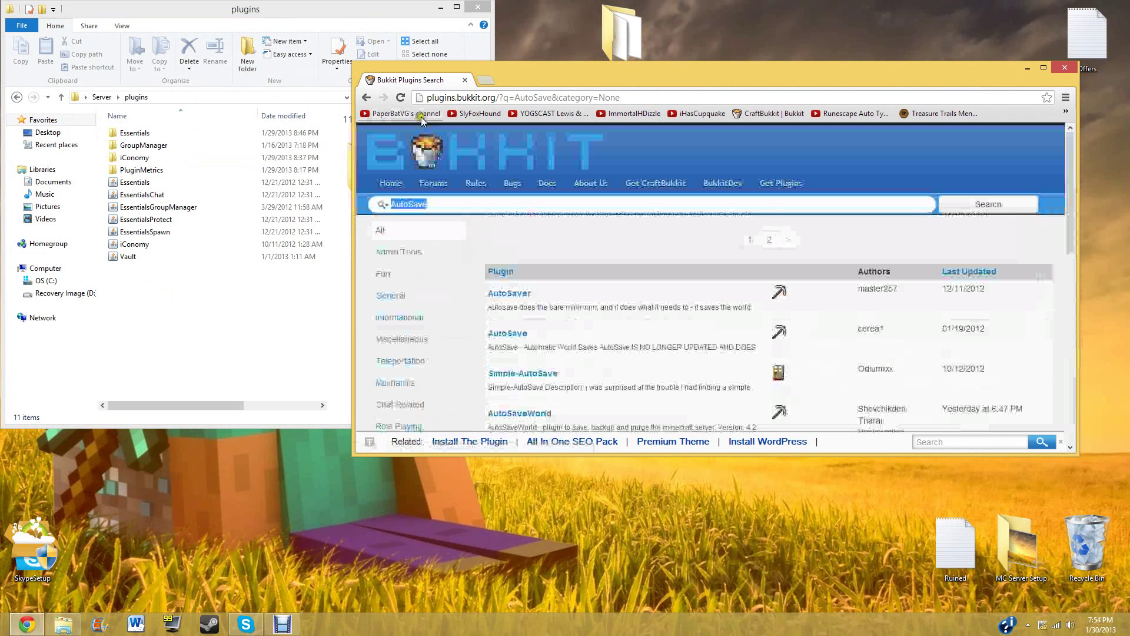
text(Simple)
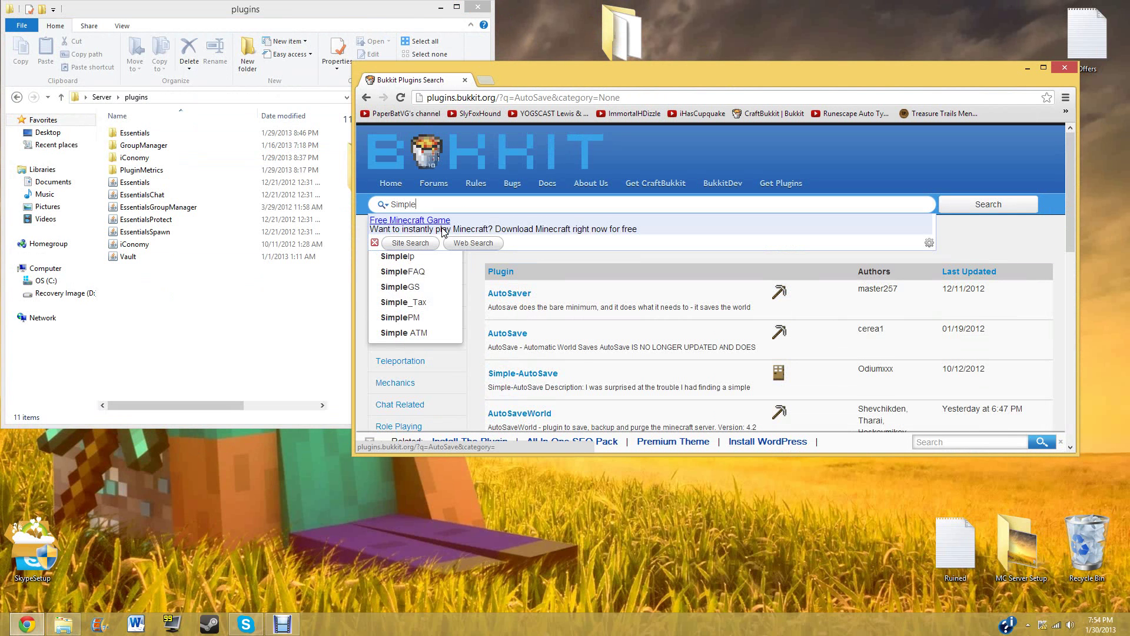
text(-AutoSave)
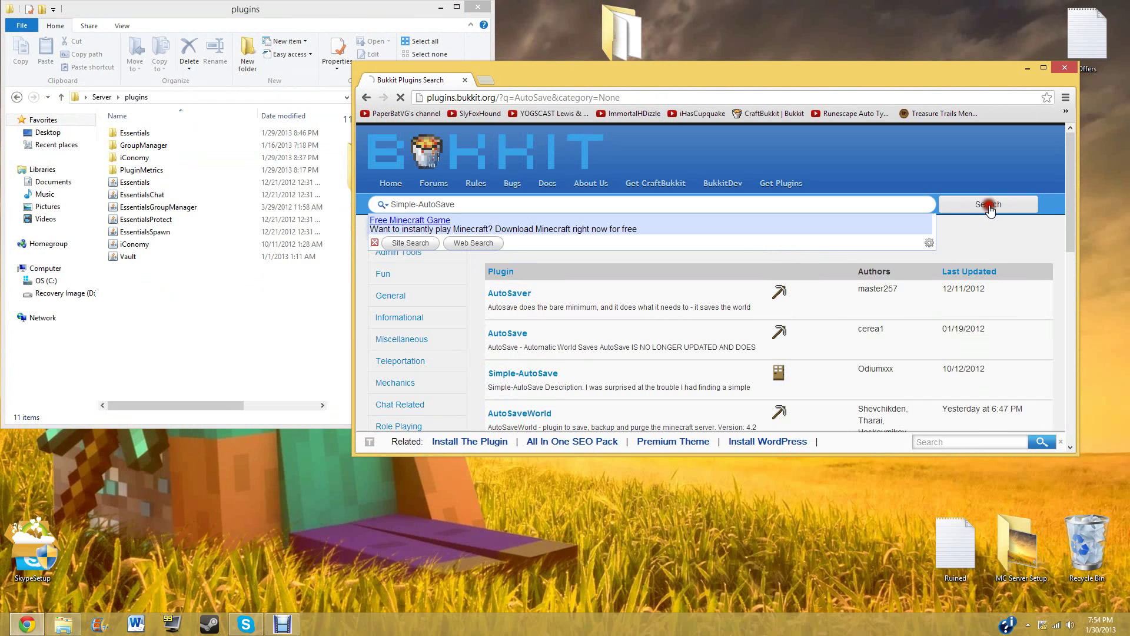
click(986, 204)
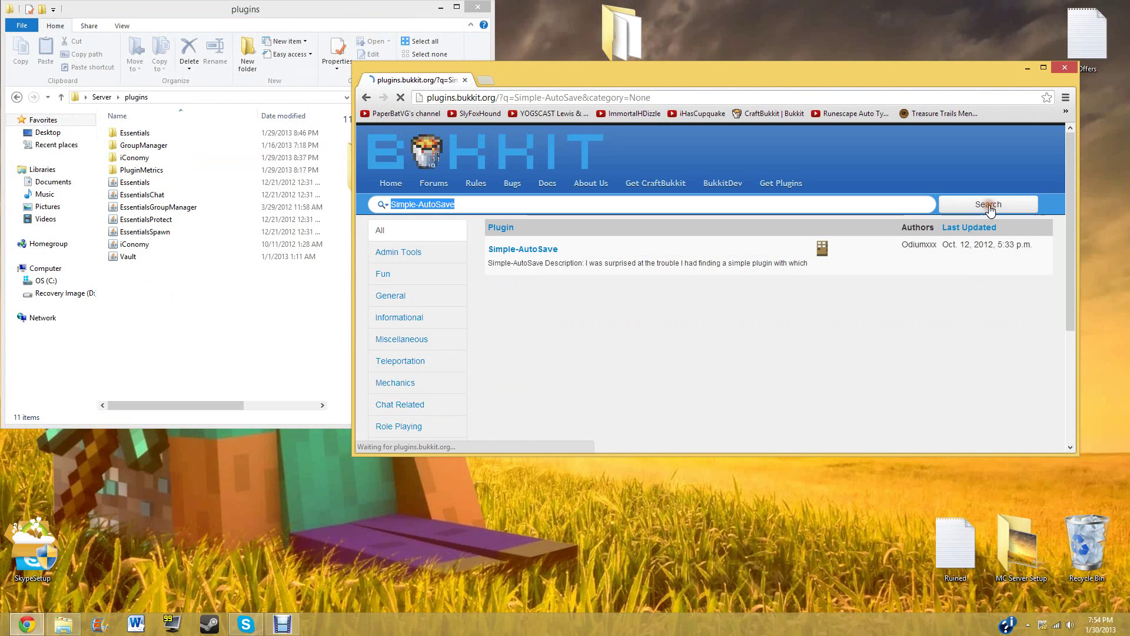
Step: Open the Simple-AutoSave result and go to its Simple-AutoSave-0.2.1jar download page
click(530, 249)
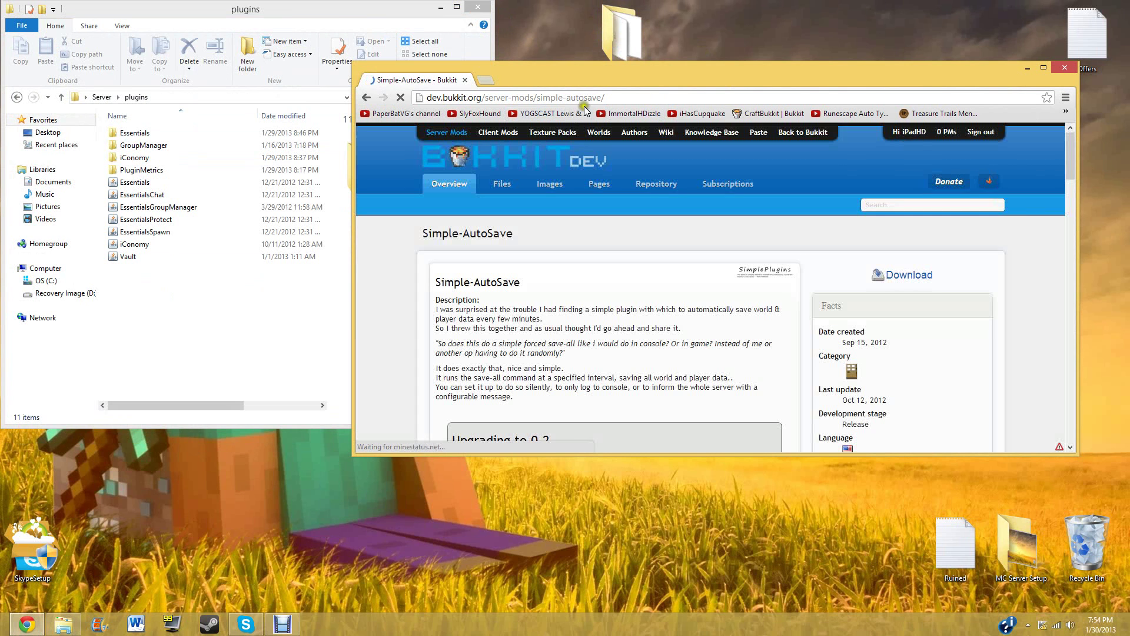
click(610, 98)
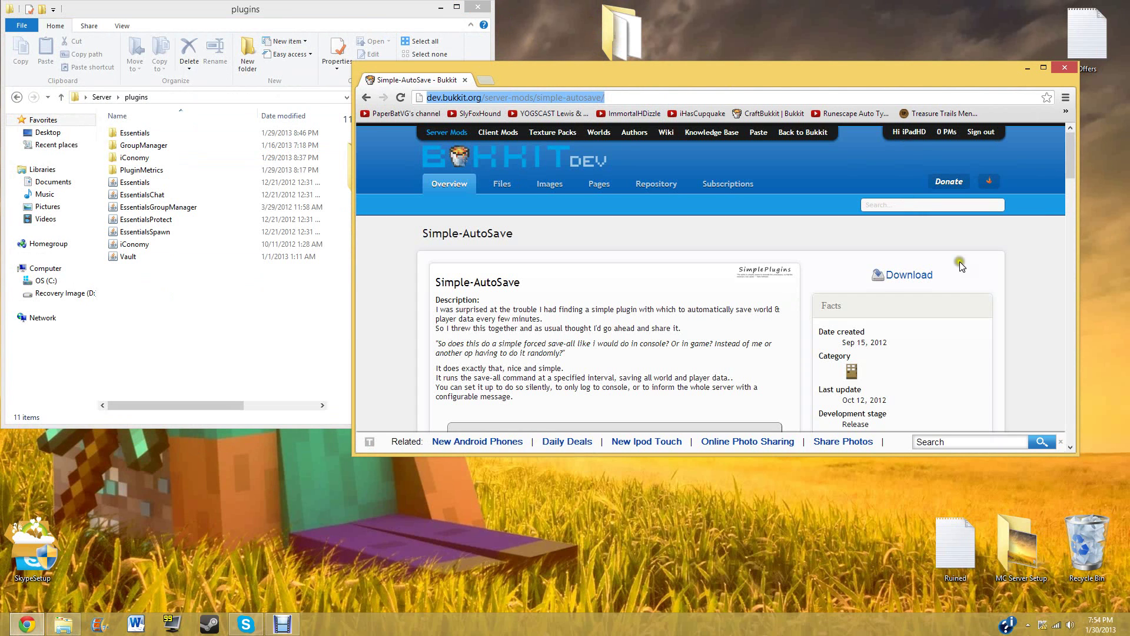
click(903, 275)
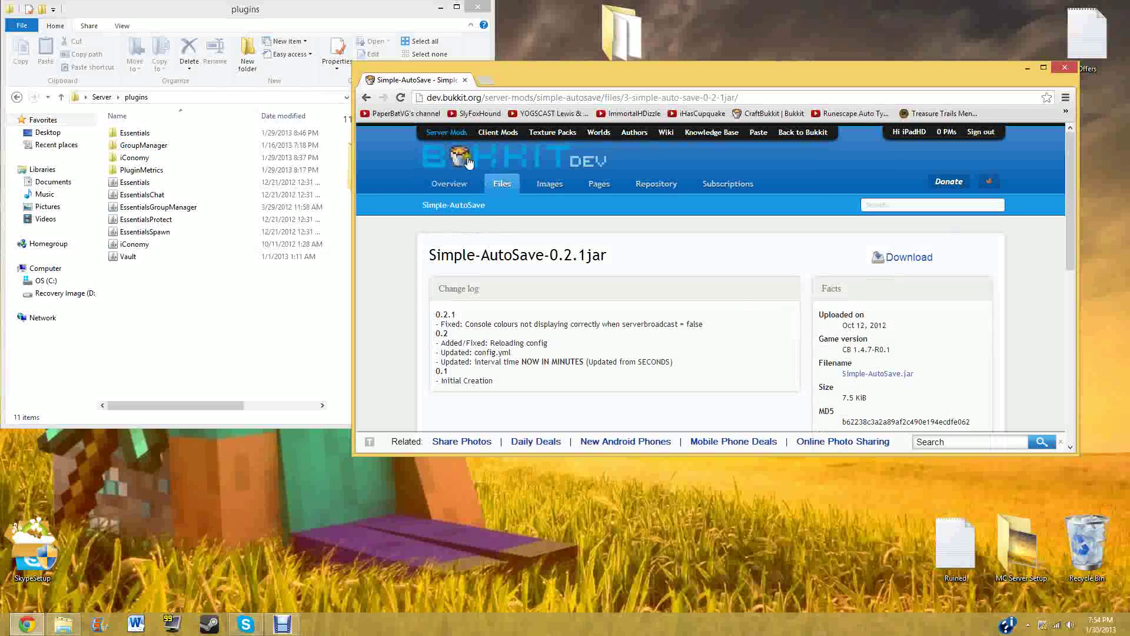
Step: Close Chrome, browse OS (C:) > Users > the user folder > Downloads, then close that window
click(1070, 67)
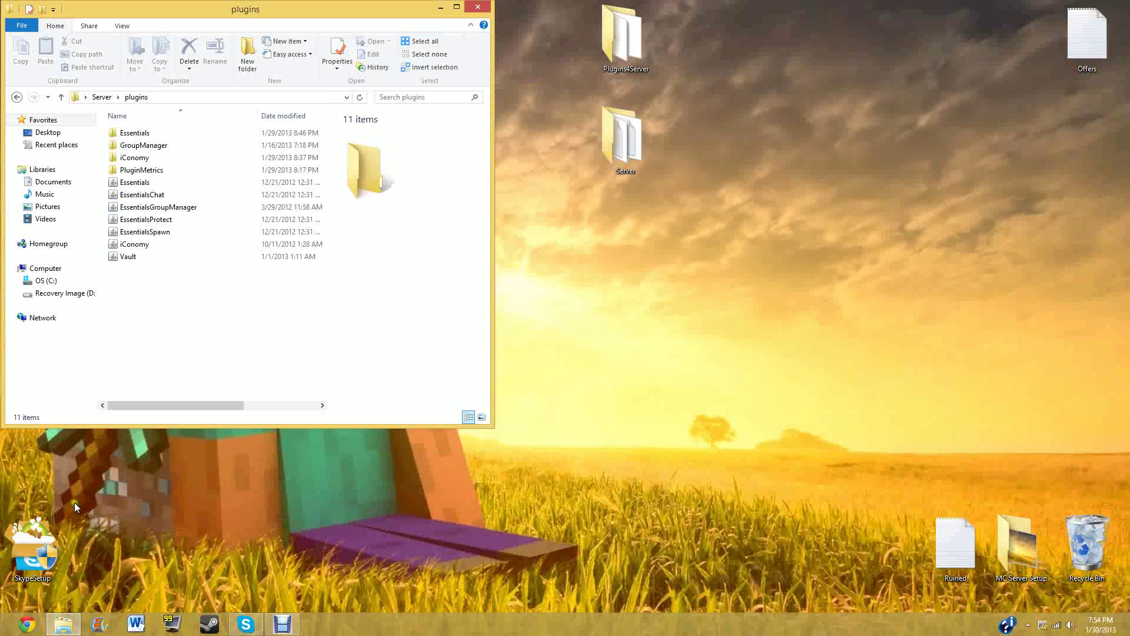
click(50, 268)
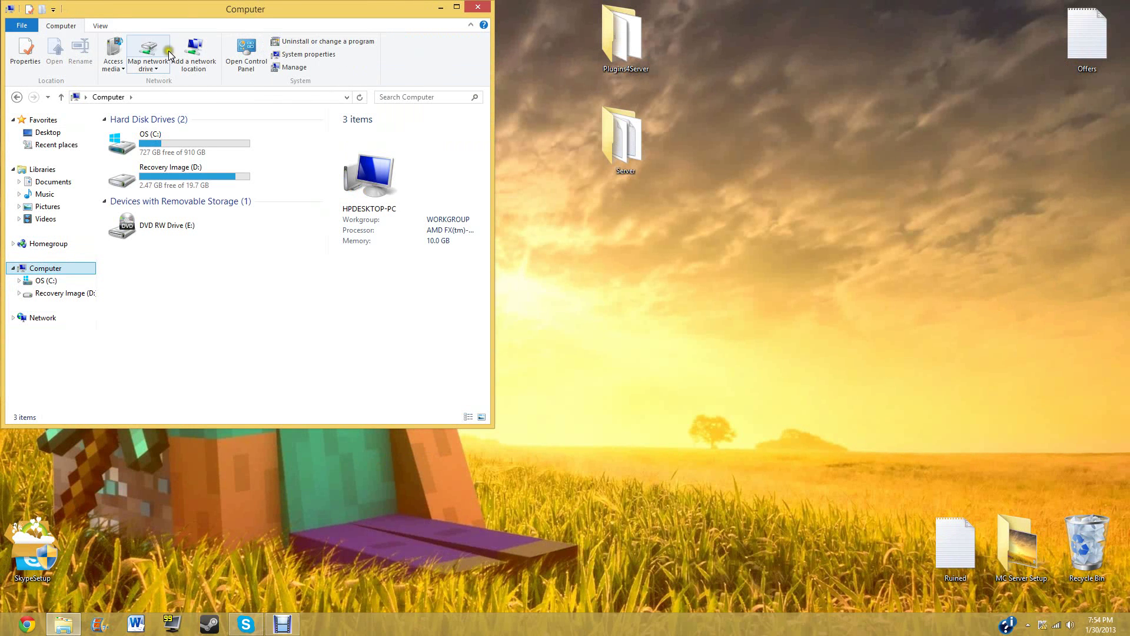
double_click(151, 149)
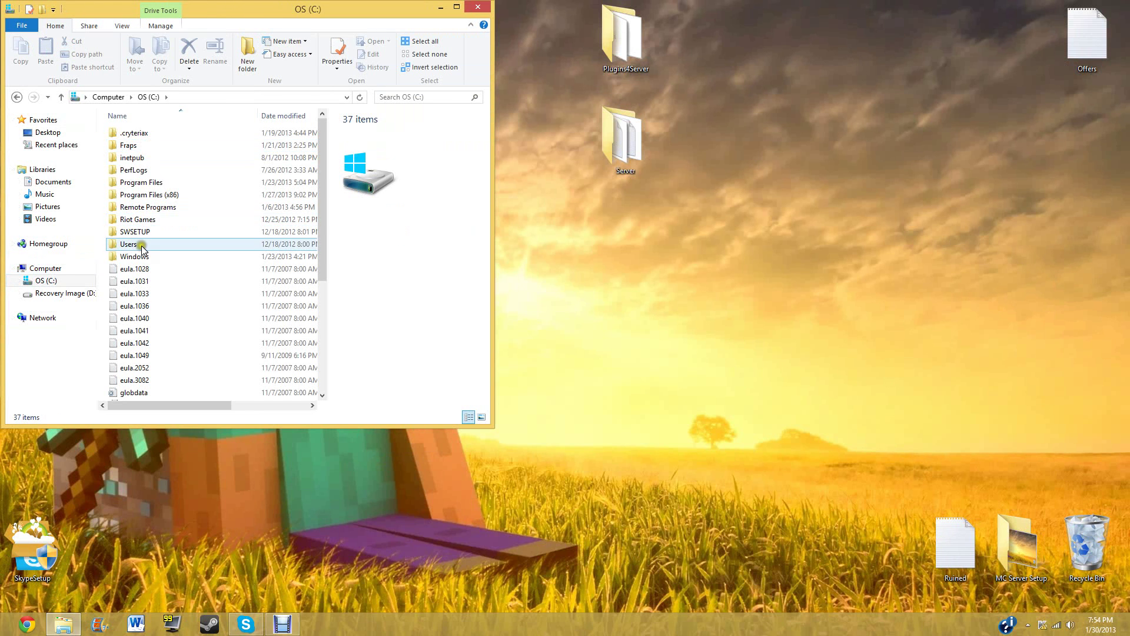
click(141, 247)
double_click(142, 247)
double_click(145, 133)
double_click(158, 182)
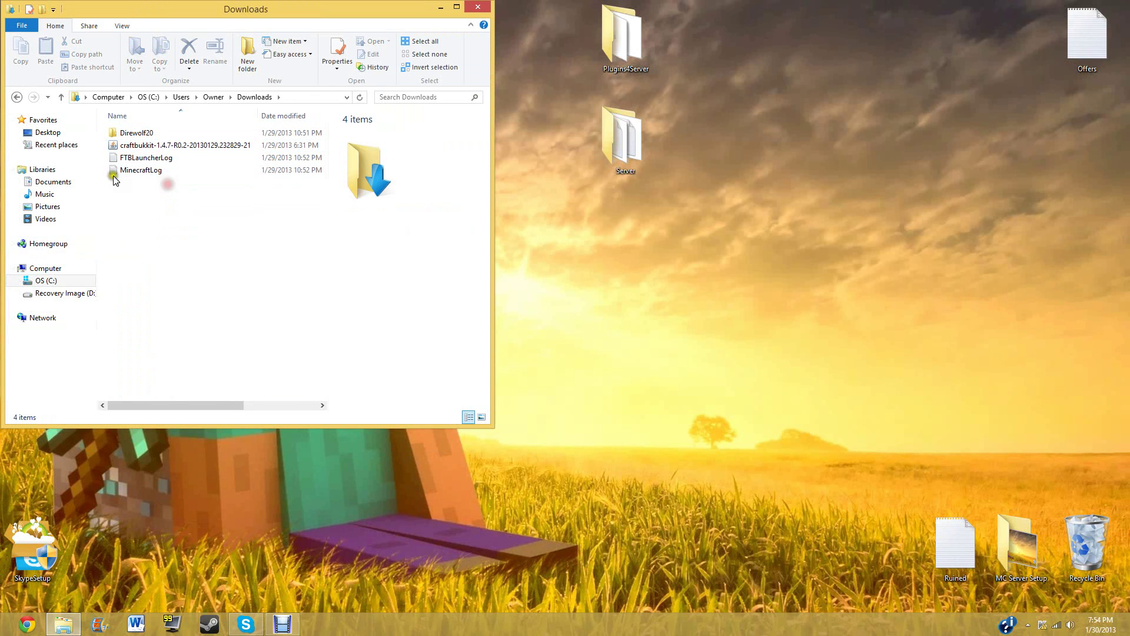
click(474, 6)
click(641, 53)
Step: Arrange Plugins4Server and the Server > plugins folder side by side, tidying the desktop icons
double_click(641, 53)
mouse_move(302, 12)
mouse_down()
mouse_move(612, 100)
mouse_move(1048, 66)
mouse_move(933, 91)
mouse_move(946, 86)
mouse_up()
drag(628, 154, 452, 152)
drag(637, 51, 436, 59)
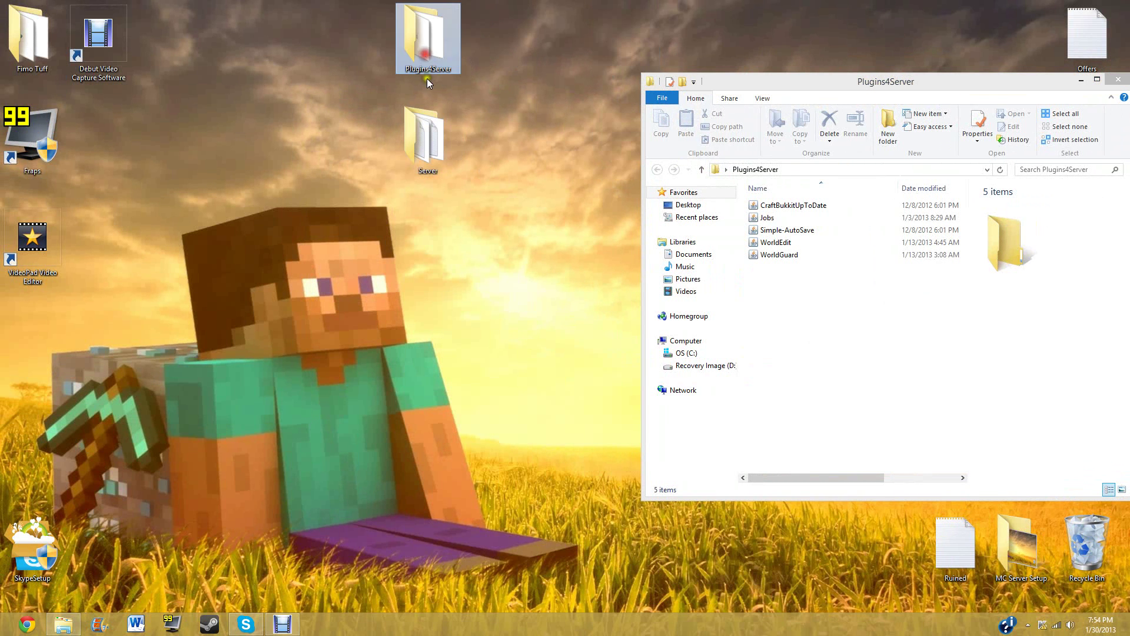
double_click(438, 128)
double_click(161, 171)
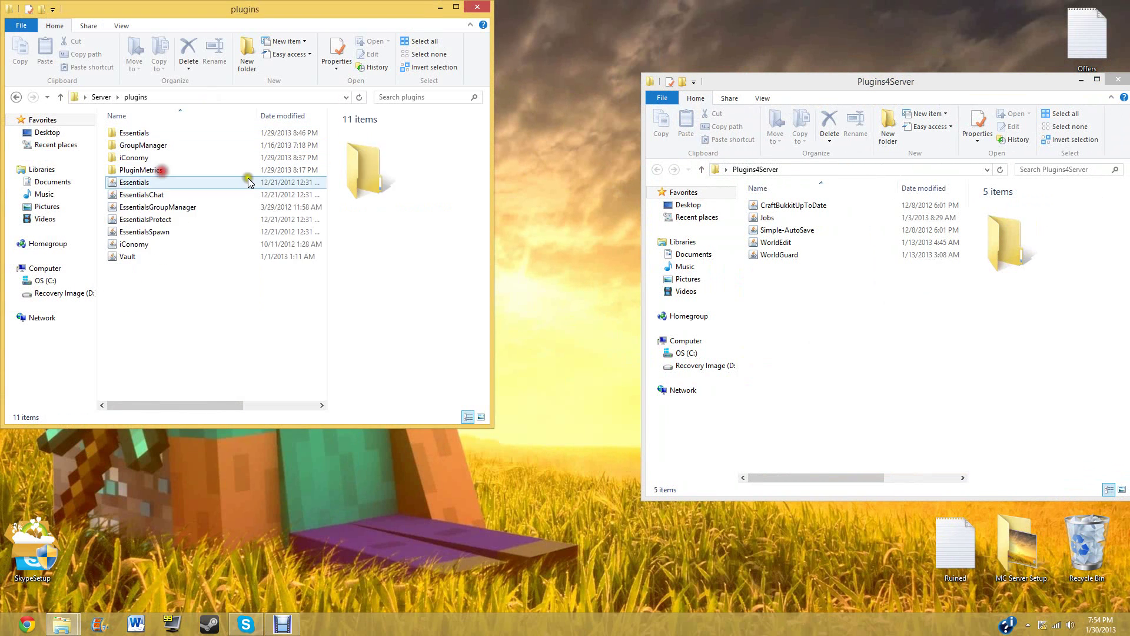
Step: Move Simple-AutoSave into the server plugins folder and extract it to Simple-AutoSave\
drag(822, 228, 224, 295)
right_click(158, 270)
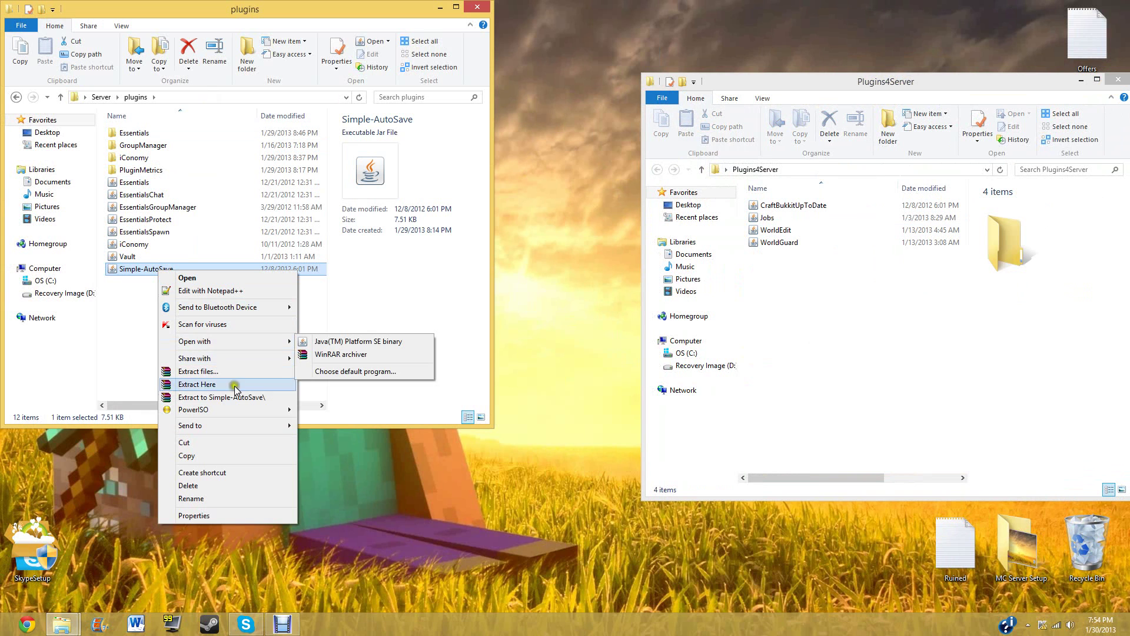
click(207, 399)
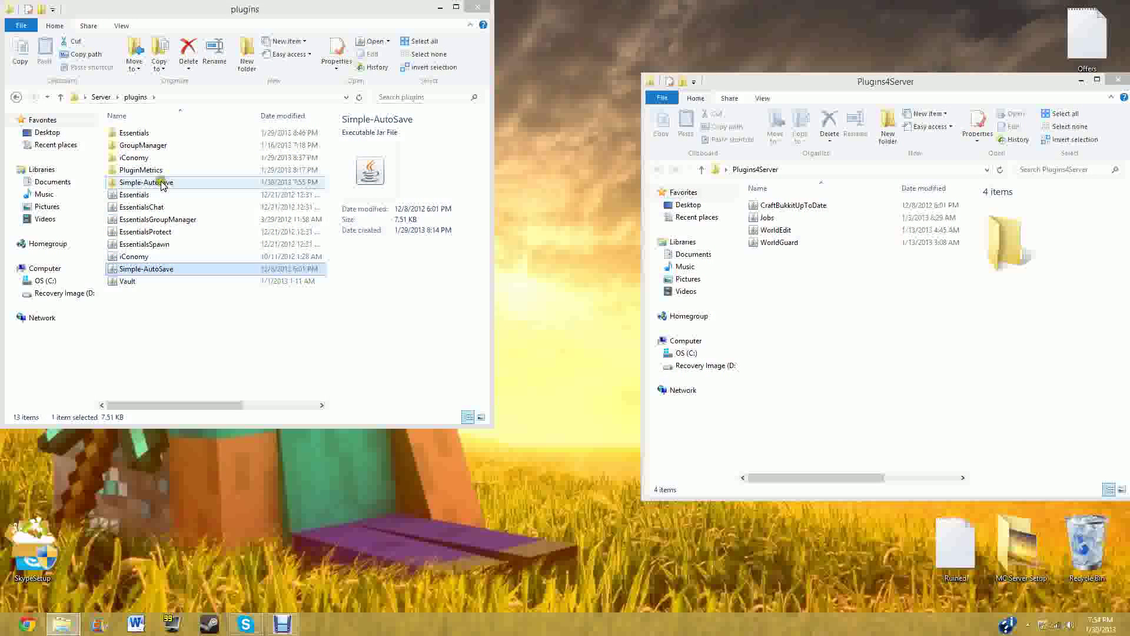
Step: Open config.yml from the extracted Simple-AutoSave folder in Notepad++
double_click(156, 182)
right_click(141, 154)
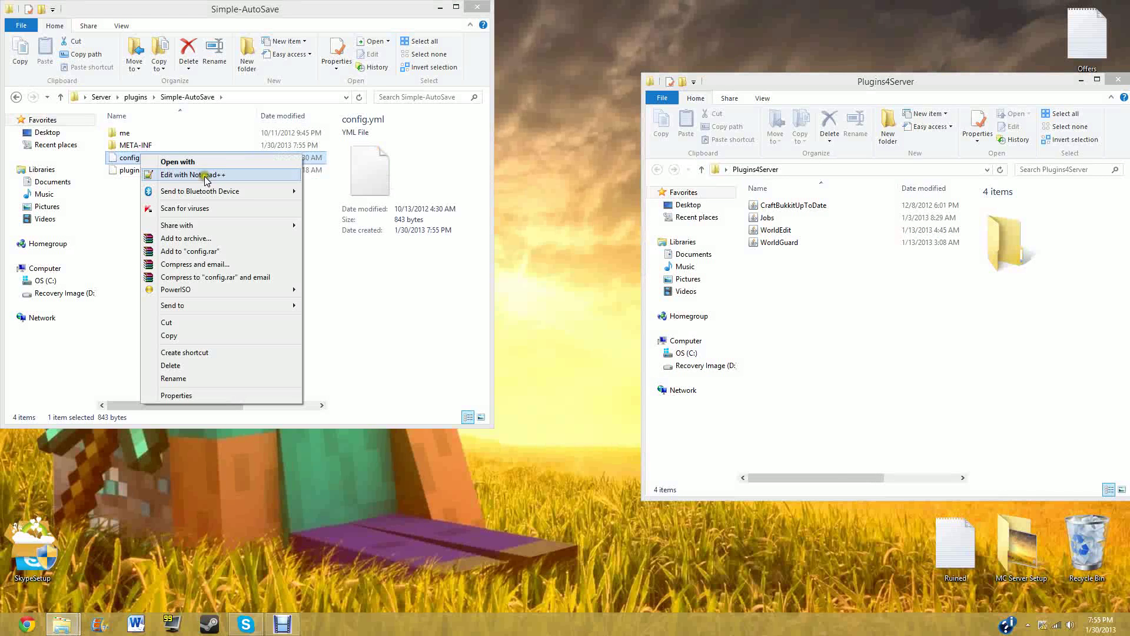
click(203, 175)
Step: Read the AutoSaveMessage description and the colour code list, selecting the `0 code
click(669, 306)
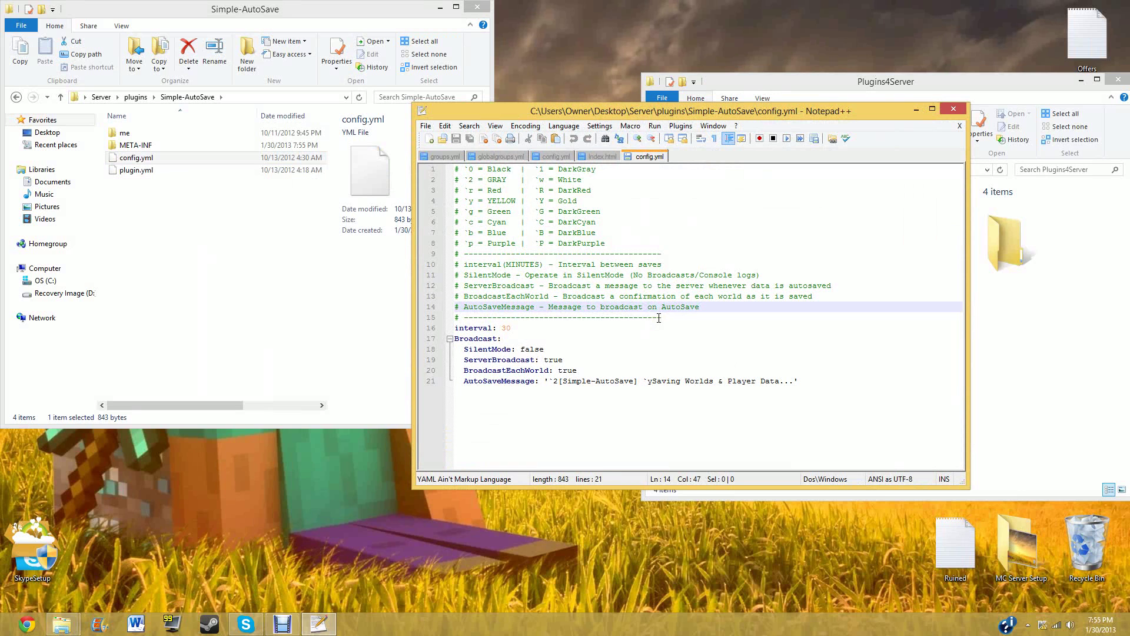
click(560, 224)
click(559, 191)
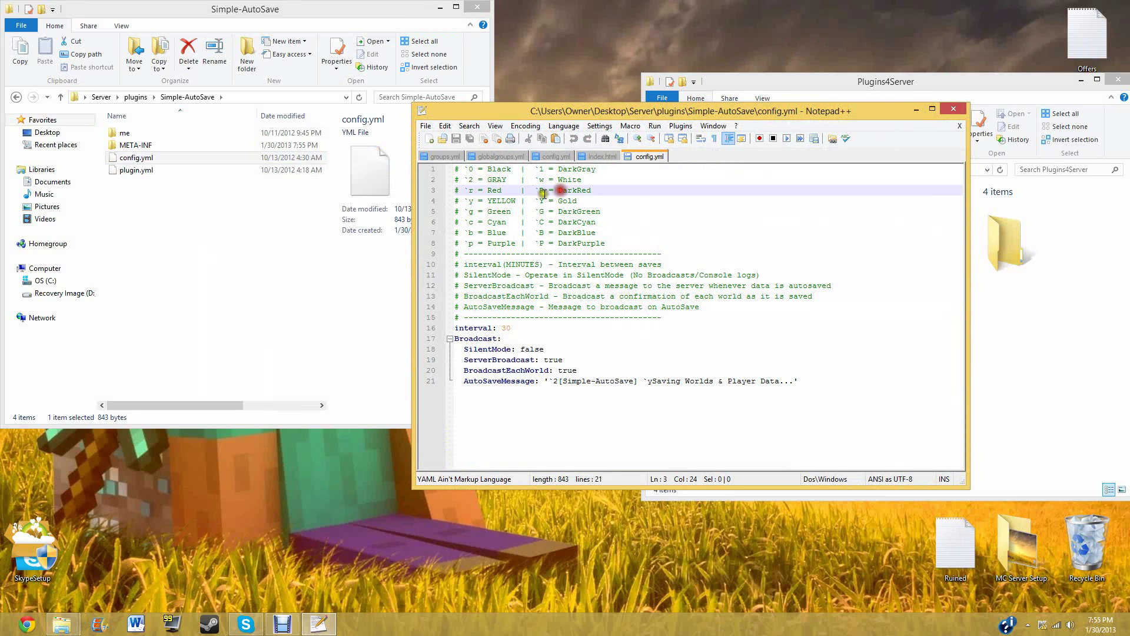
click(473, 190)
click(474, 212)
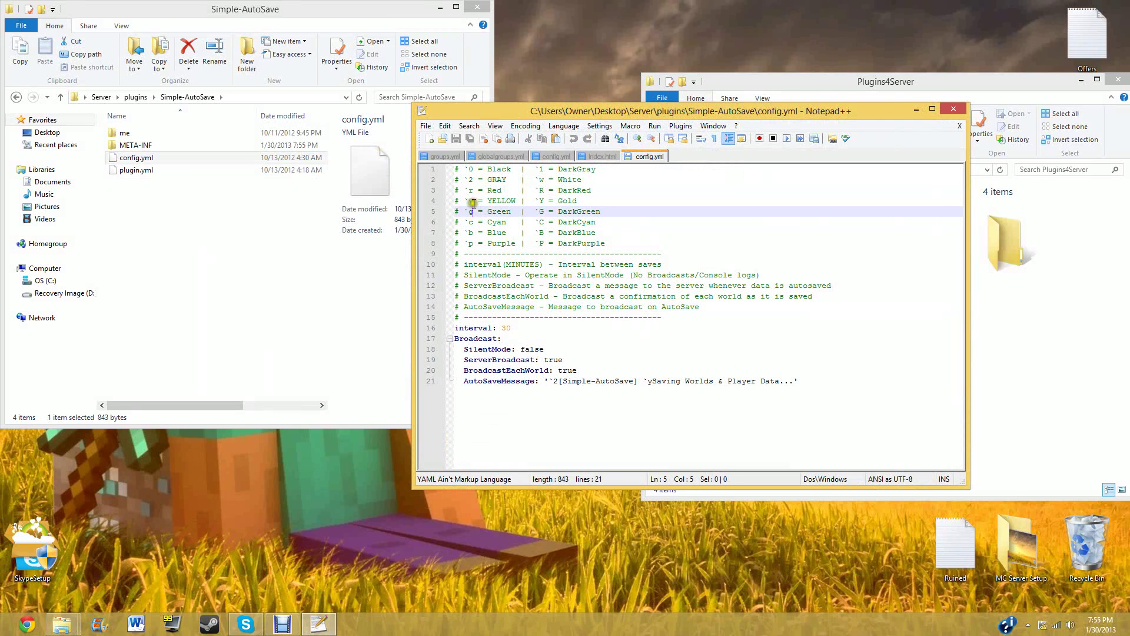
click(473, 202)
click(472, 191)
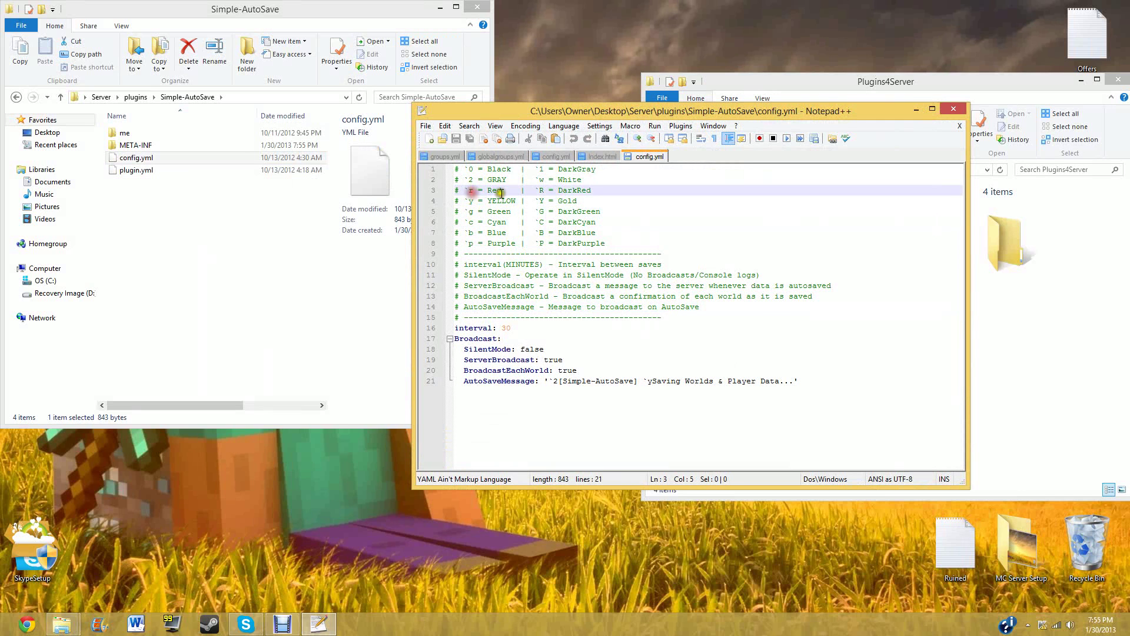
click(471, 179)
click(478, 169)
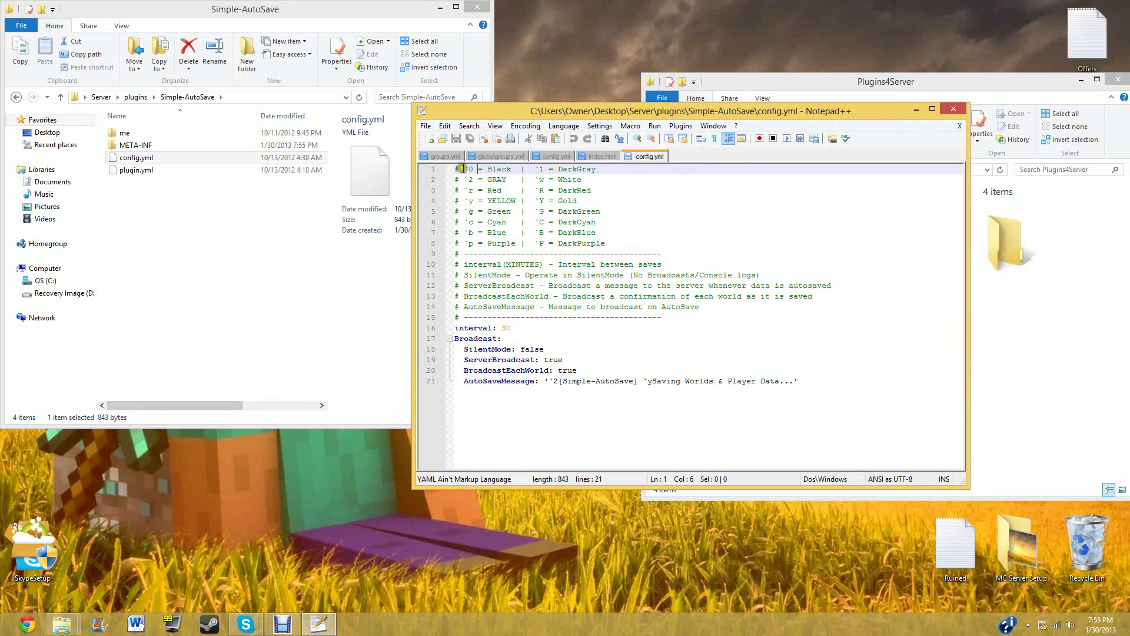
drag(464, 169, 474, 169)
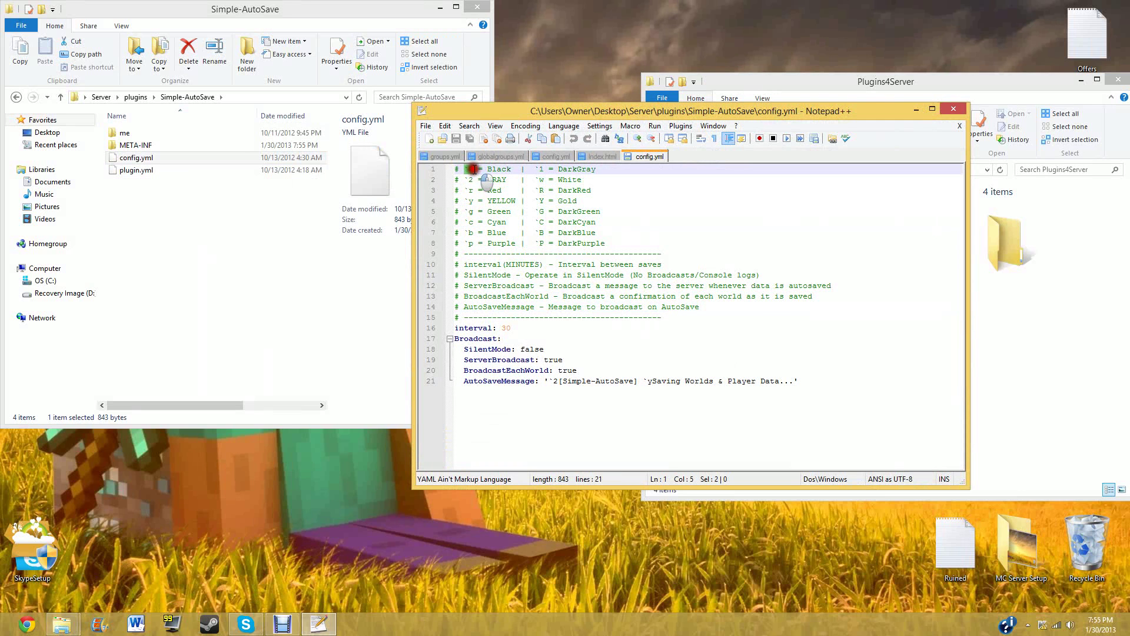
click(507, 255)
click(516, 328)
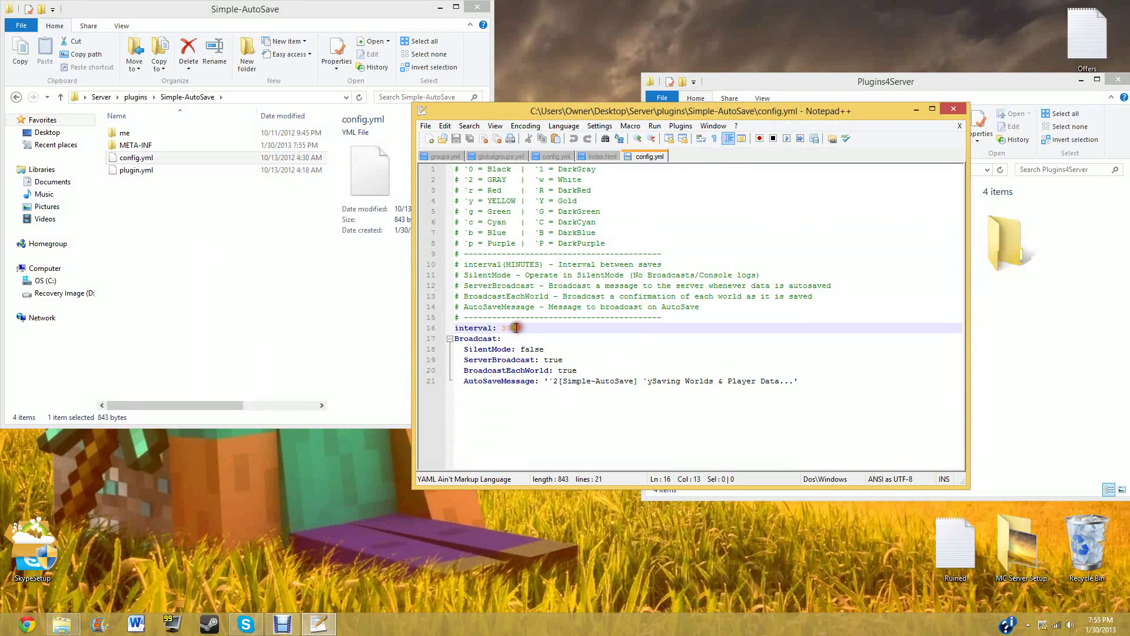
drag(518, 328, 457, 328)
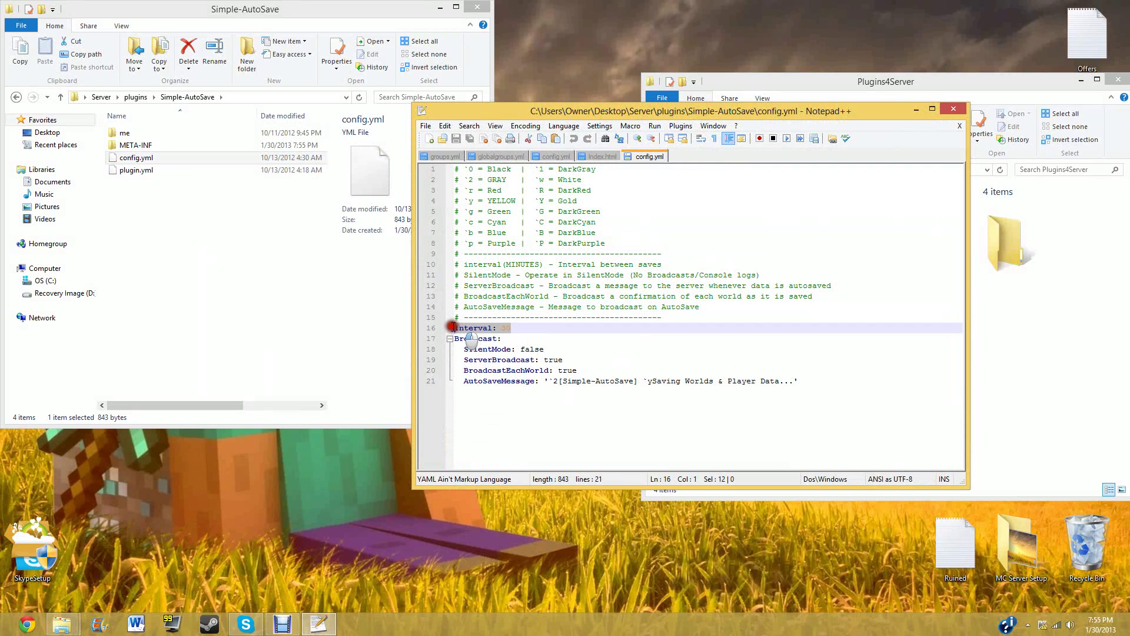
click(501, 340)
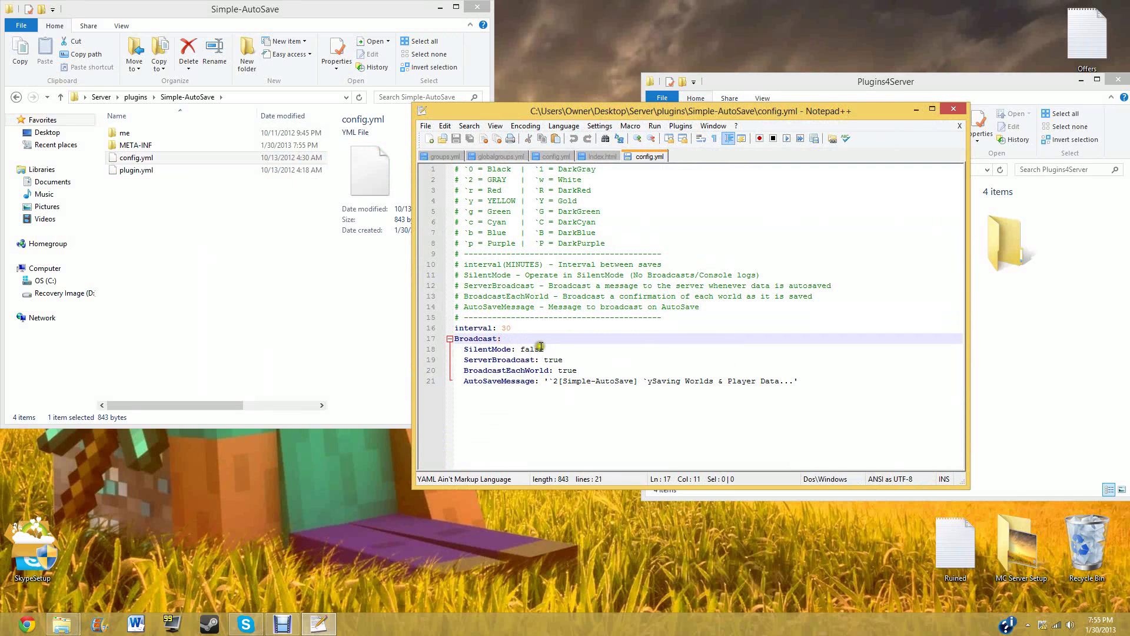
click(533, 349)
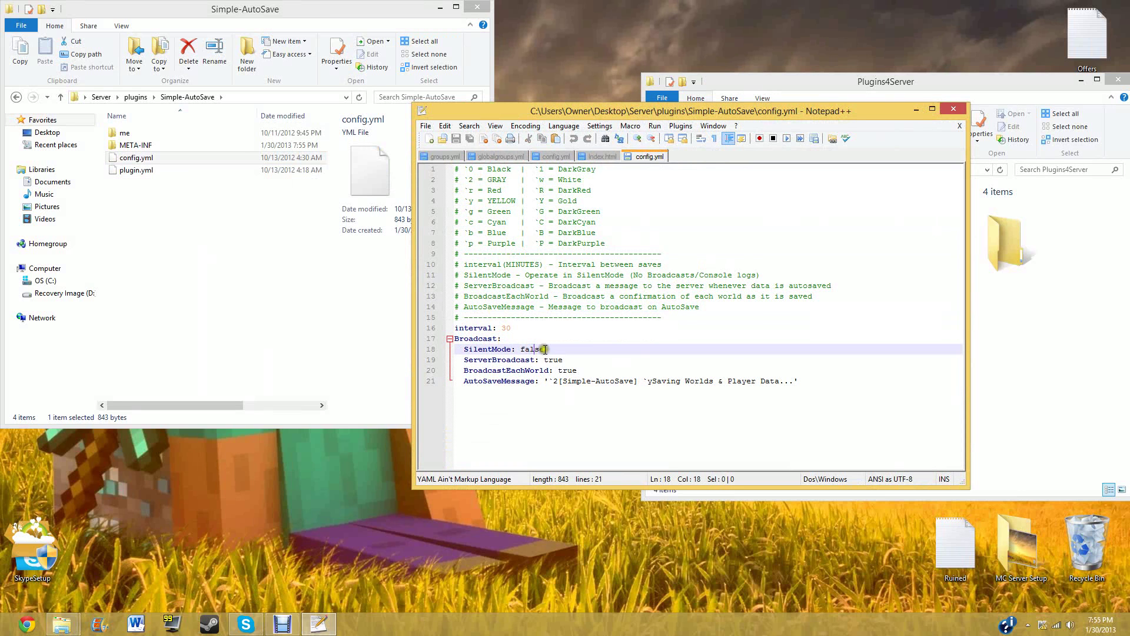
drag(544, 349, 521, 349)
mouse_move(843, 377)
mouse_down()
mouse_move(570, 391)
mouse_move(542, 381)
mouse_up()
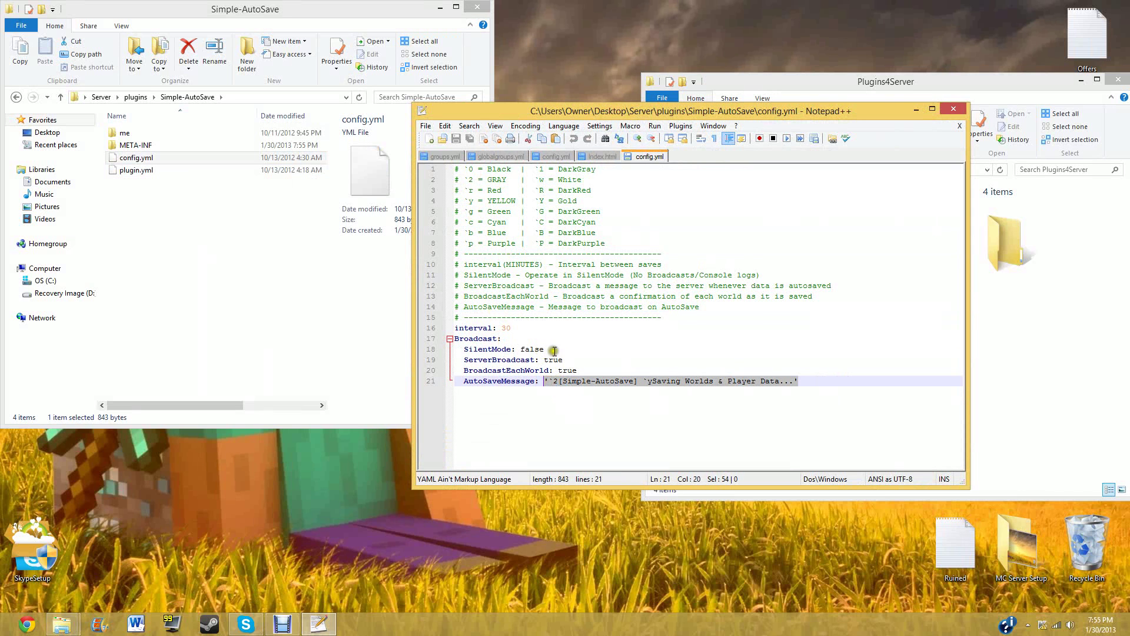
mouse_move(564, 359)
mouse_down()
mouse_move(539, 359)
mouse_move(549, 360)
mouse_up()
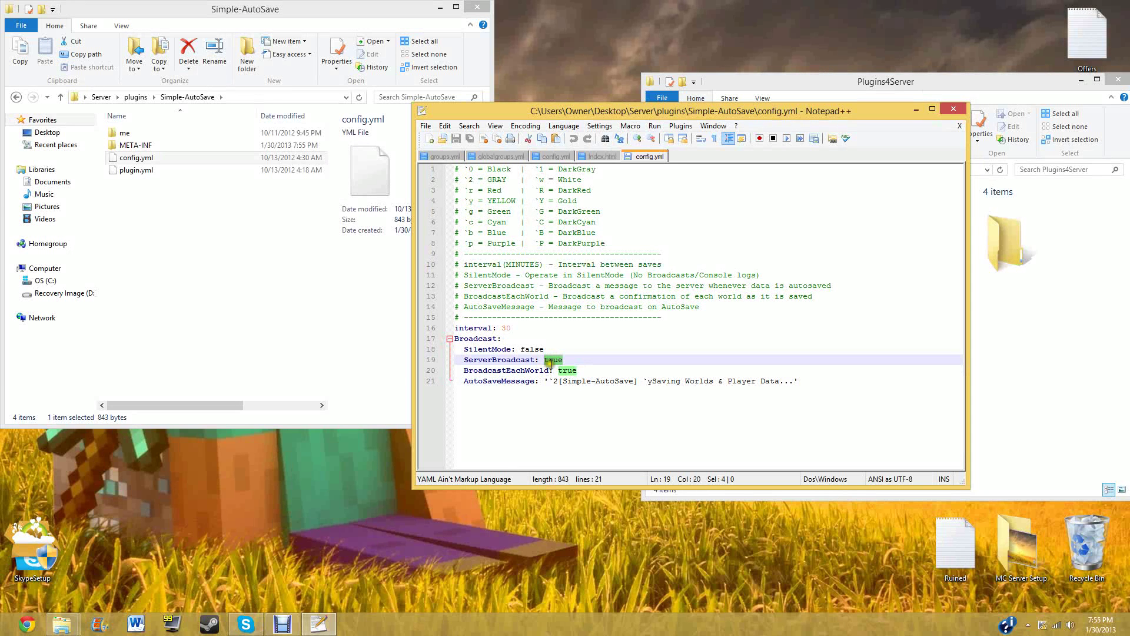
mouse_move(571, 359)
mouse_down()
mouse_move(441, 361)
mouse_move(436, 348)
mouse_up()
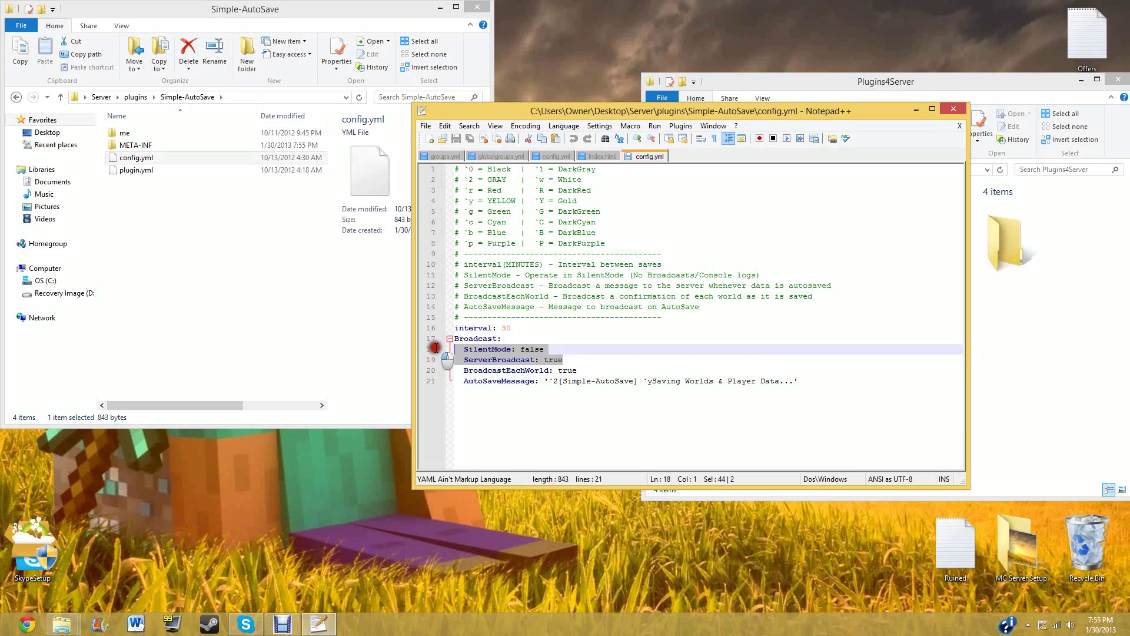
click(553, 361)
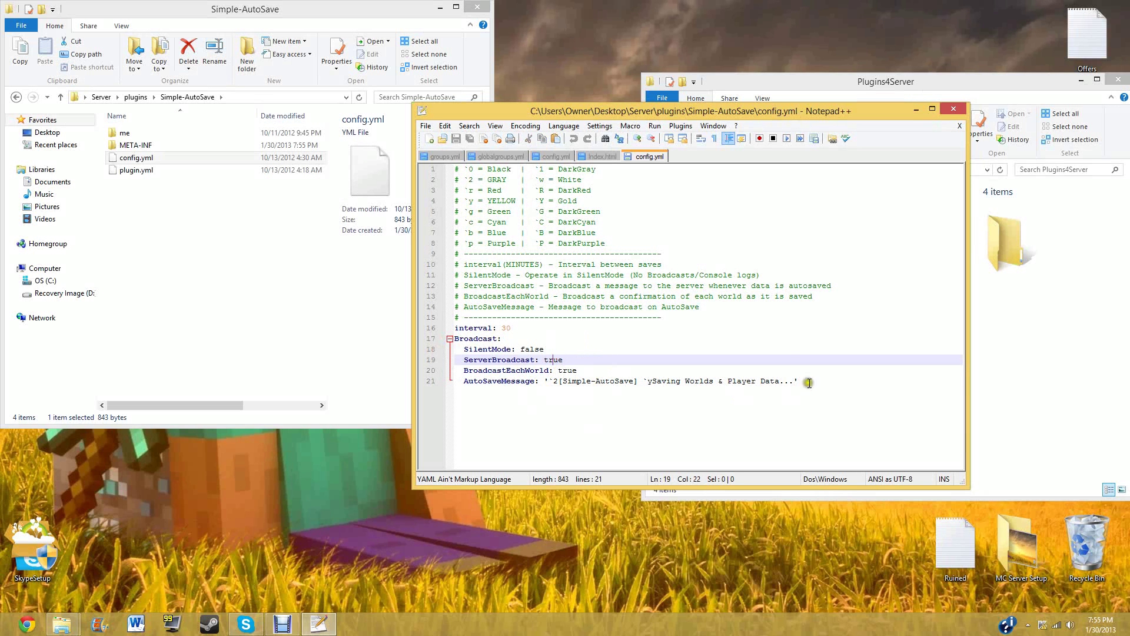
drag(799, 381, 546, 381)
click(499, 370)
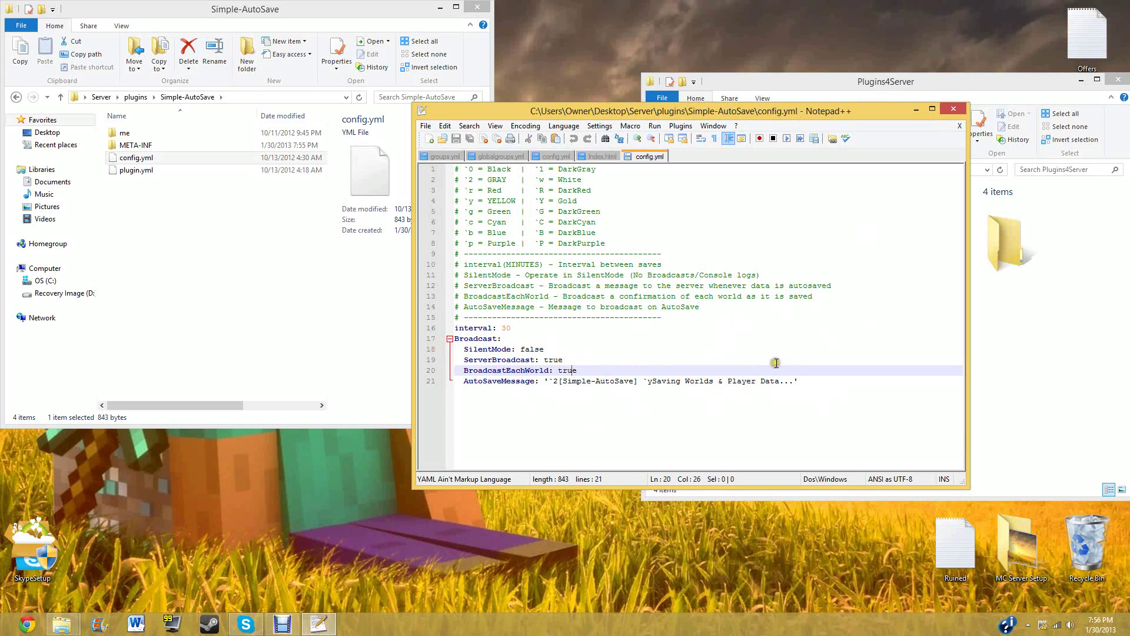
mouse_move(795, 381)
mouse_down()
mouse_move(474, 380)
mouse_move(547, 381)
mouse_up()
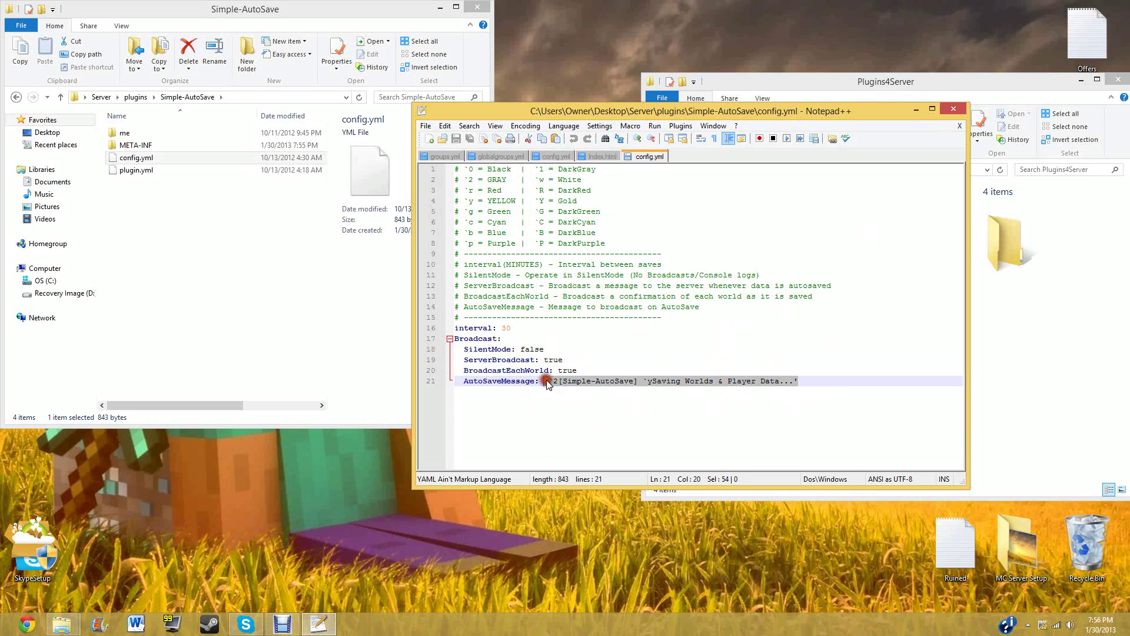
Step: Change the interval from 30 to 1 and replace the message colour code with `b
click(539, 328)
key(BackSpace)
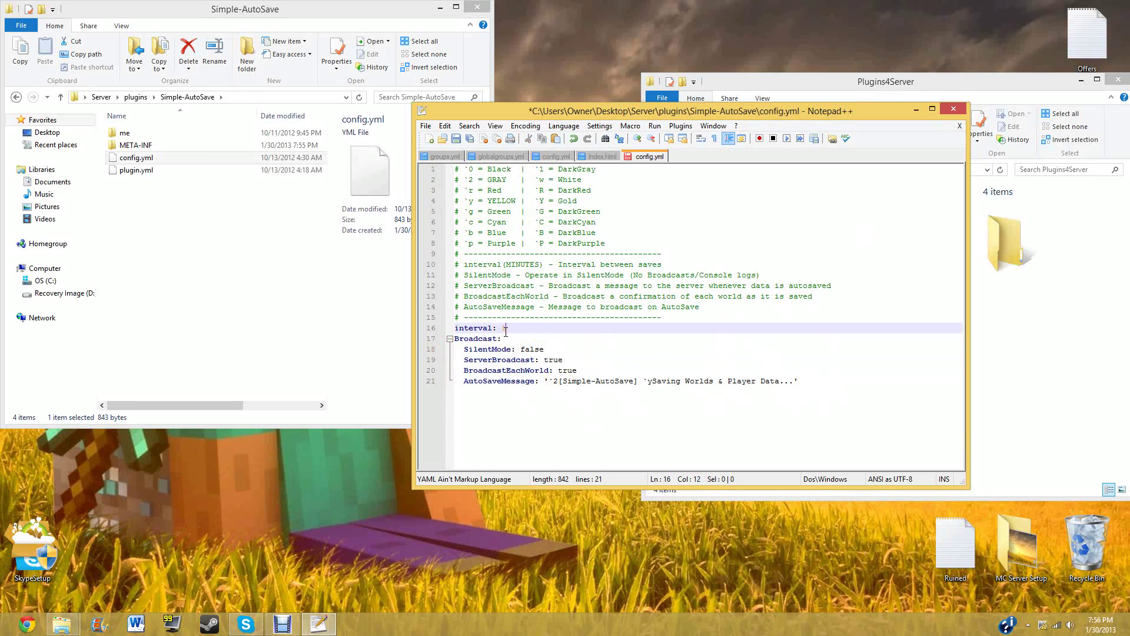
click(554, 379)
click(496, 179)
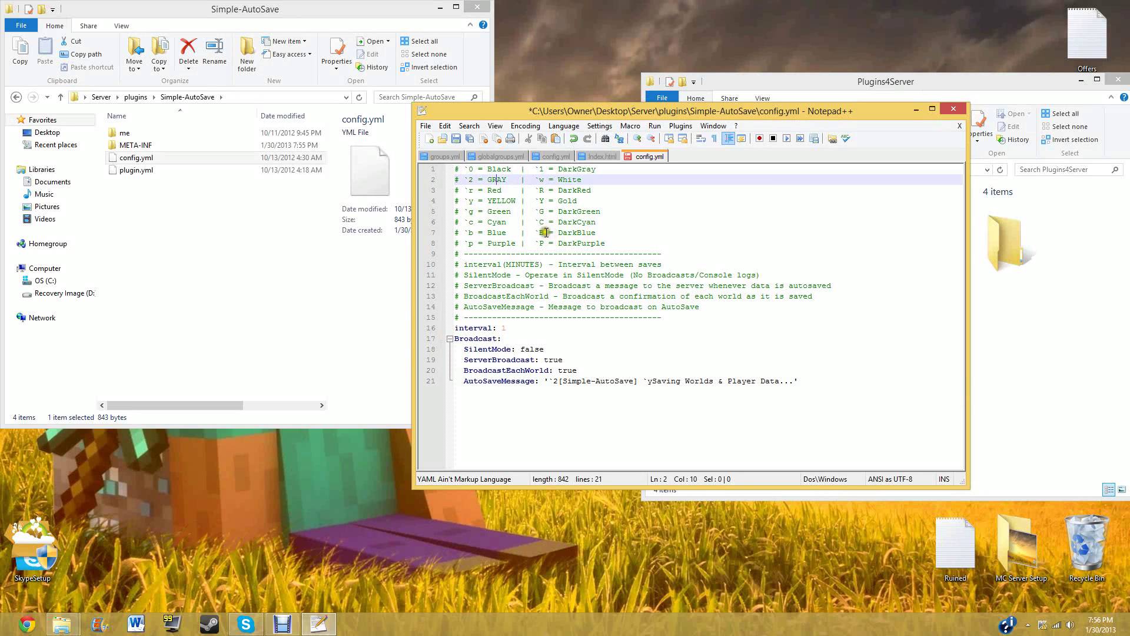
drag(475, 233, 465, 234)
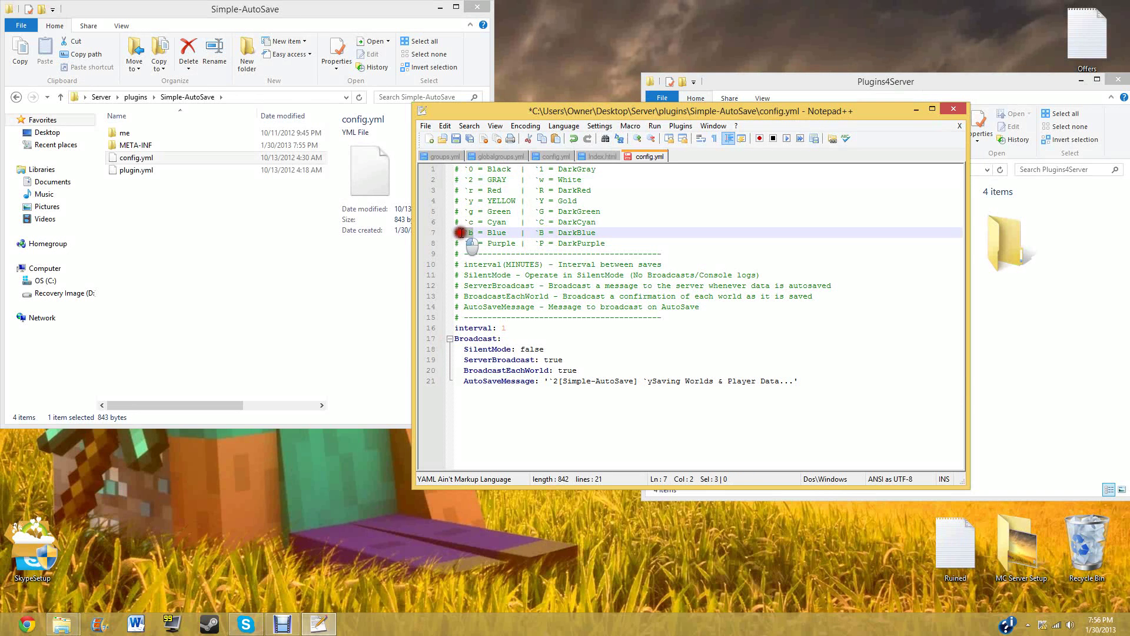
drag(557, 381, 548, 381)
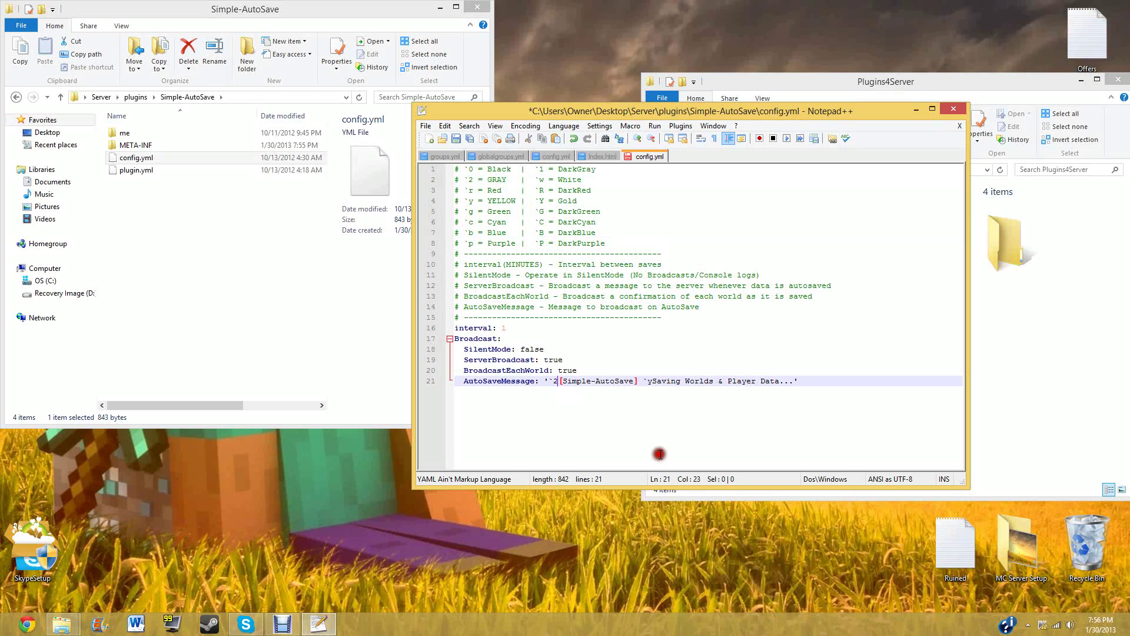
key(ctrl+v)
Step: Remove the [Simple-AutoSave] prefix from AutoSaveMessage and save config.yml
key(Left)
key(Left)
key(BackSpace)
key(BackSpace)
key(BackSpace)
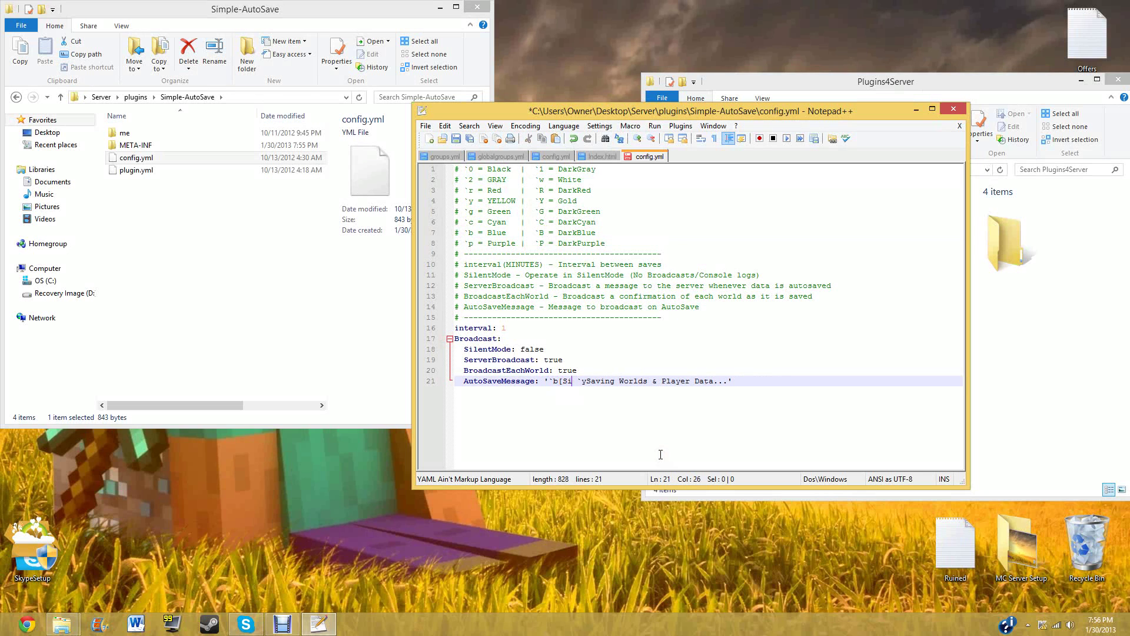
key(BackSpace)
key(BackSpace)
key(BackSpace)
key(BackSpace)
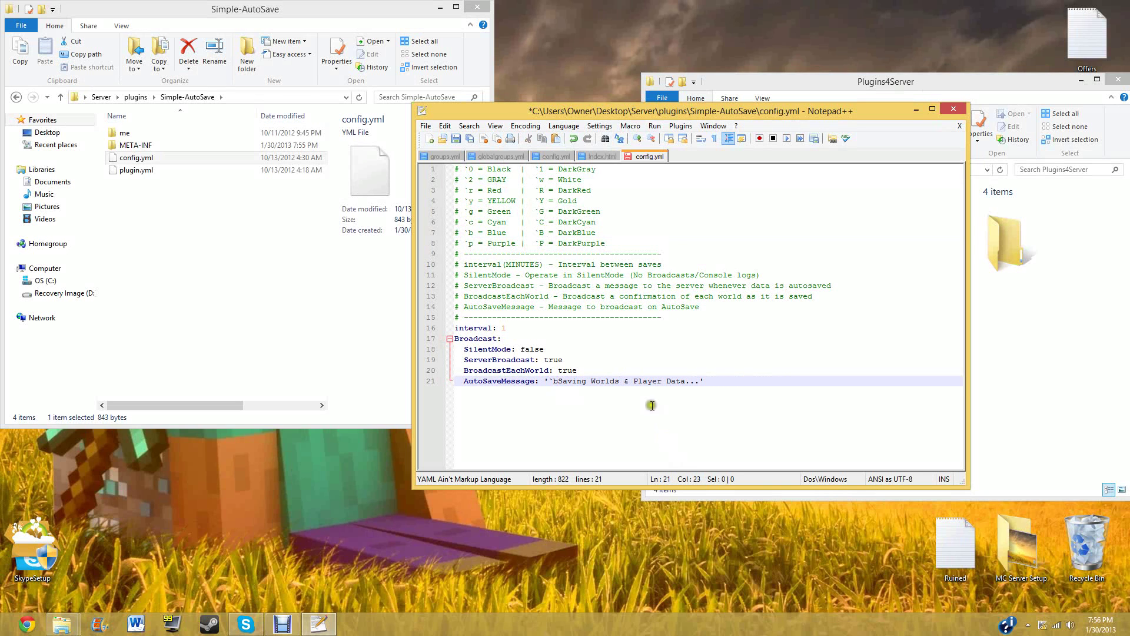
key(ctrl+s)
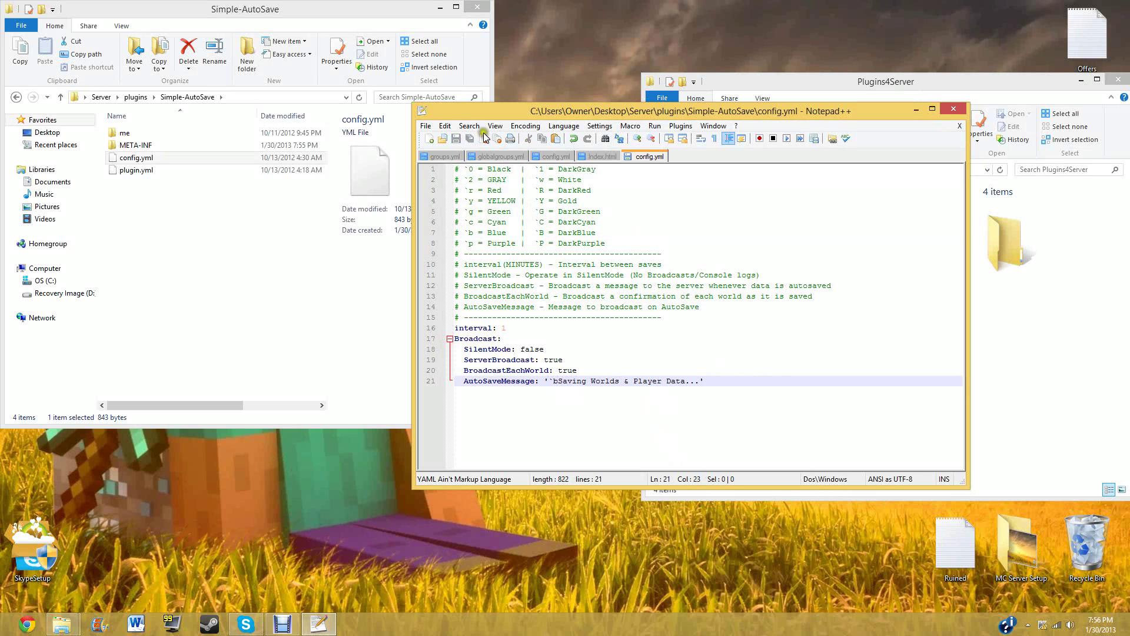
click(425, 126)
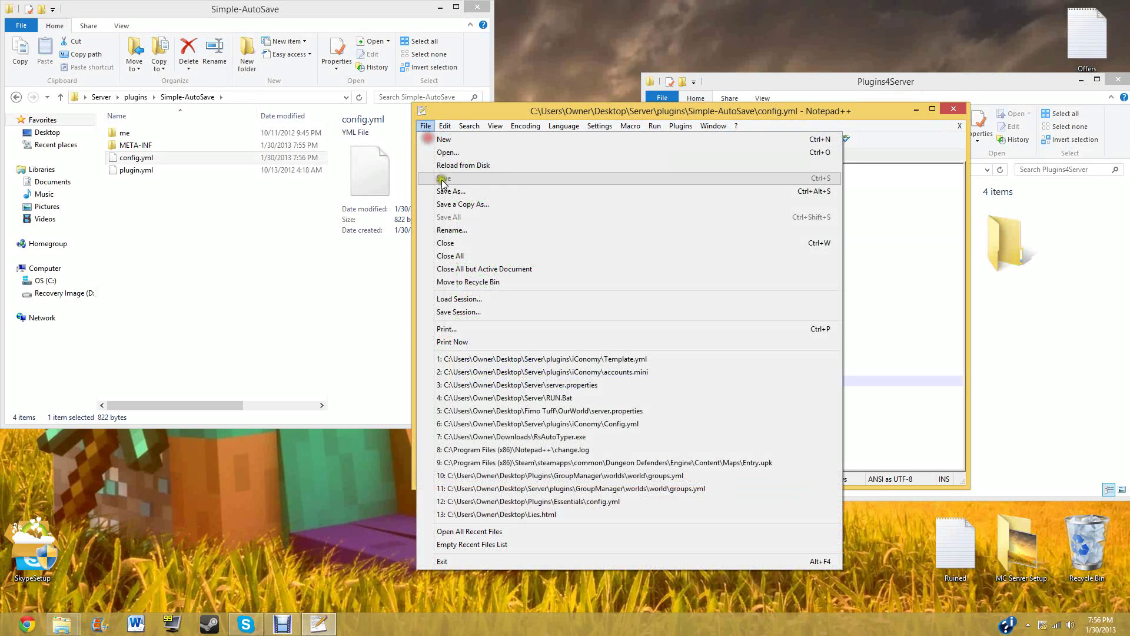
Step: Close Notepad++ and start the server with RUN from the Server folder
click(961, 117)
click(953, 109)
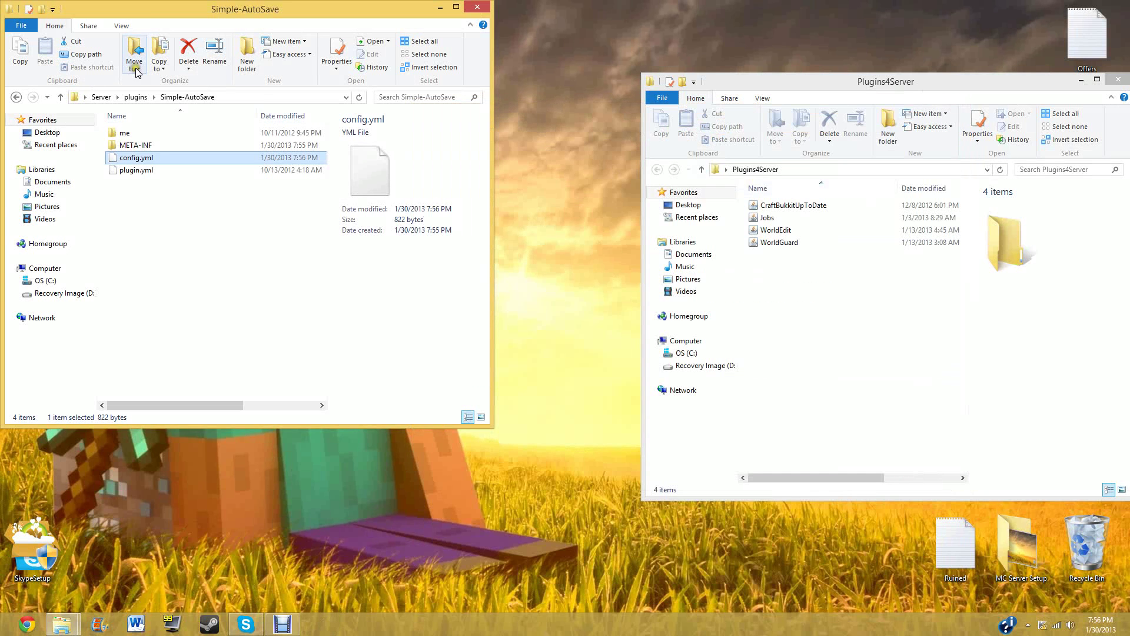
click(100, 96)
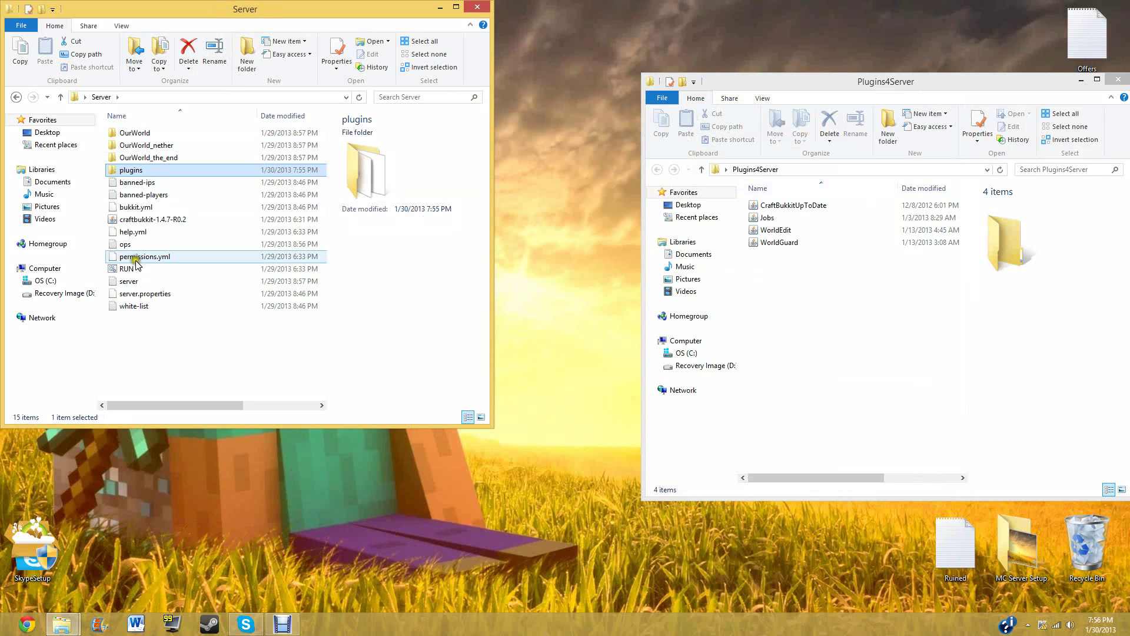
double_click(129, 268)
drag(201, 8, 512, 12)
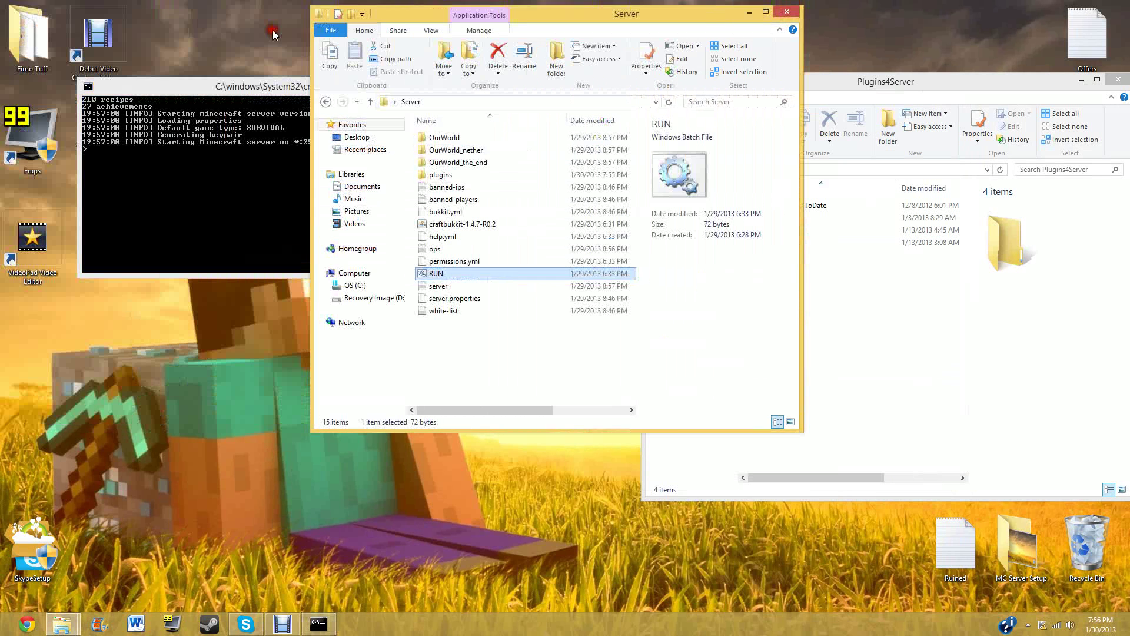
Step: Launch Minecraft from the Games folder, log in, and close the Plugins4Server window
double_click(29, 35)
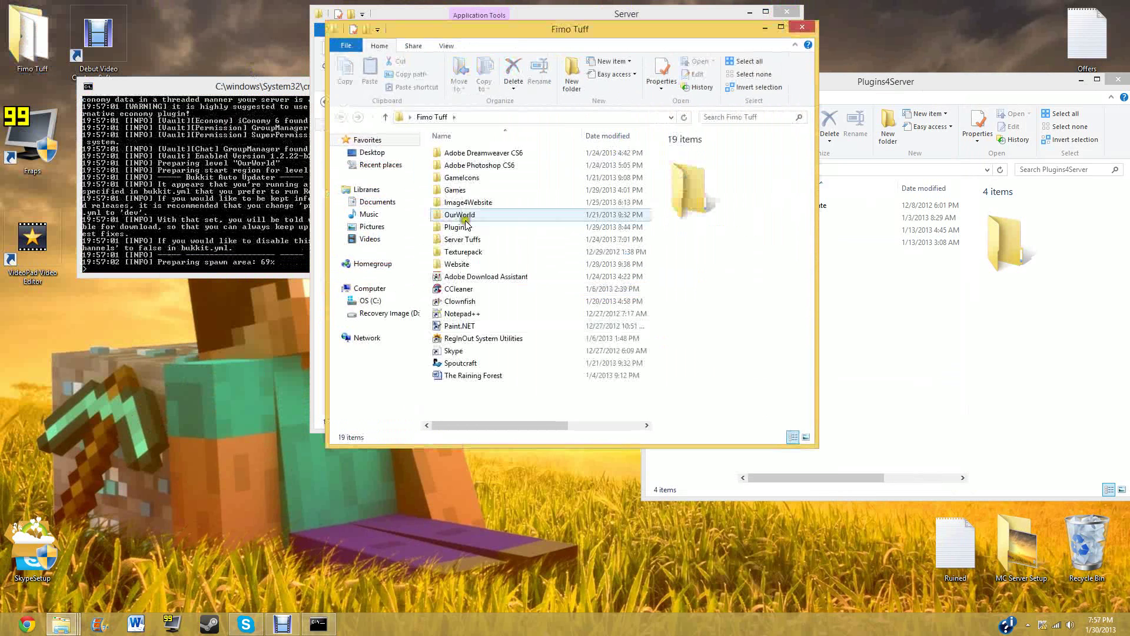
double_click(456, 191)
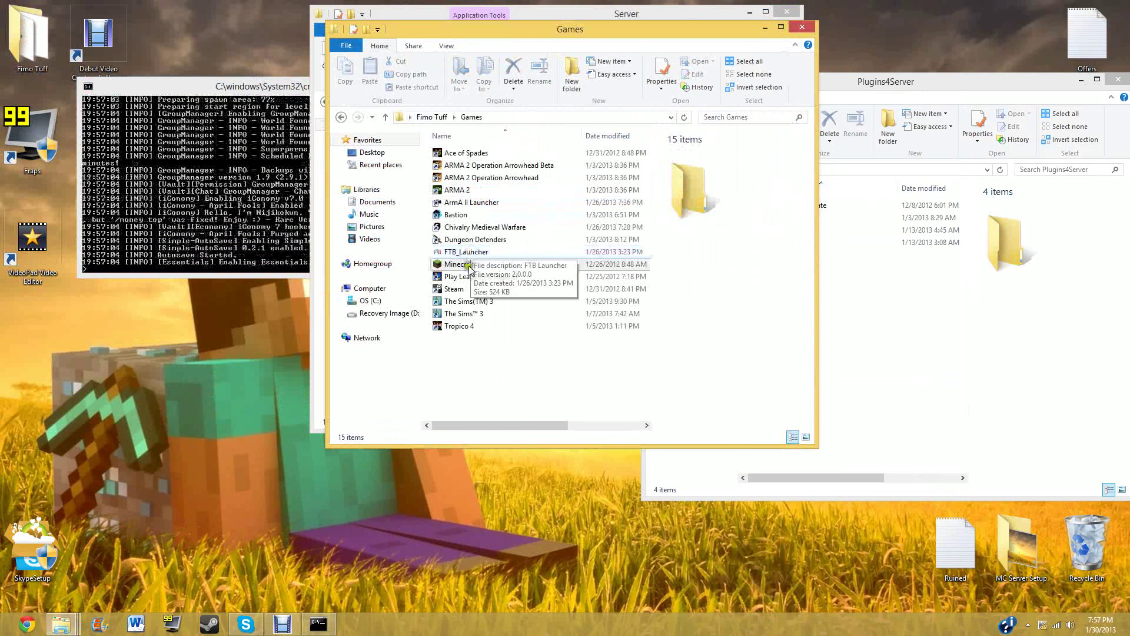
click(469, 265)
double_click(469, 266)
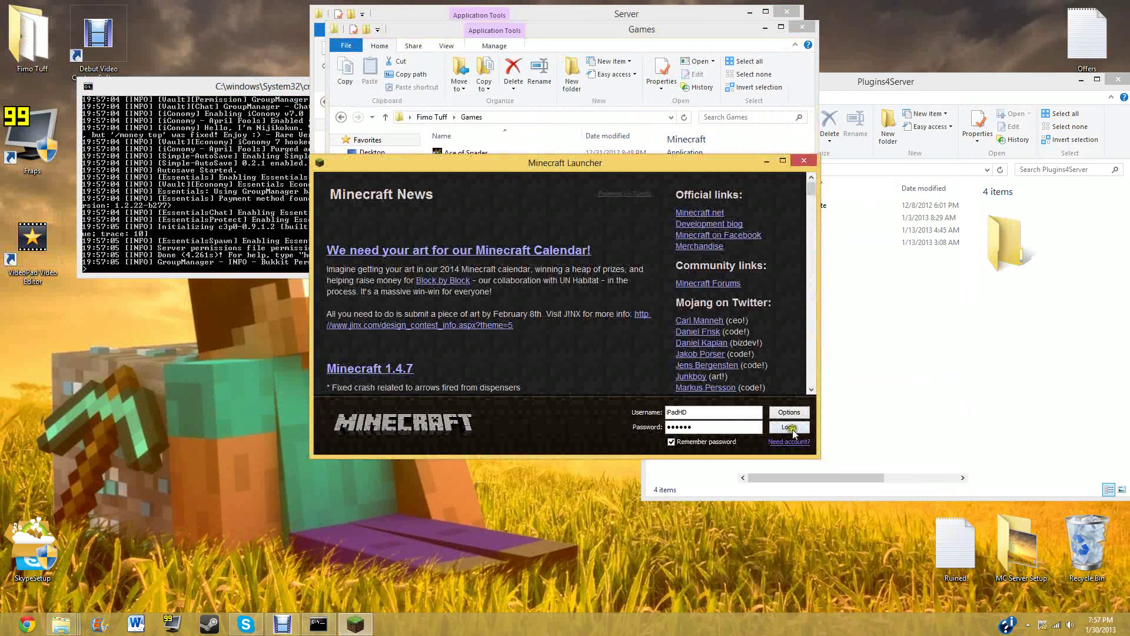
click(789, 427)
click(1117, 83)
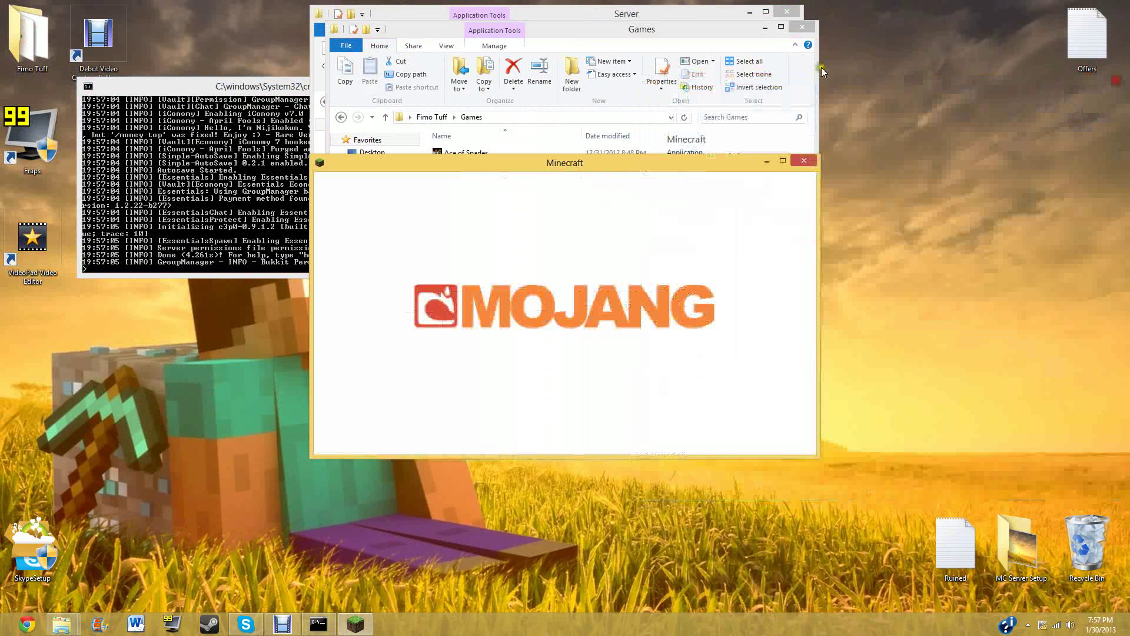
Step: Close the Games window, join the localhost server via Multiplayer, and place a dirt block
click(802, 26)
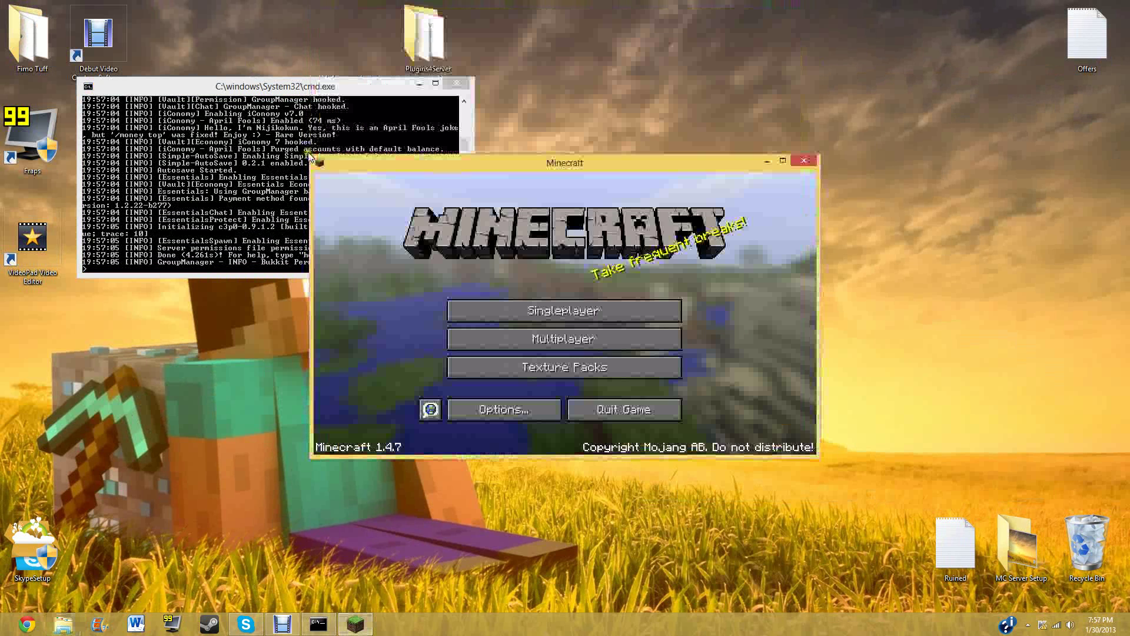
click(610, 344)
scroll(559, 301, down, 2)
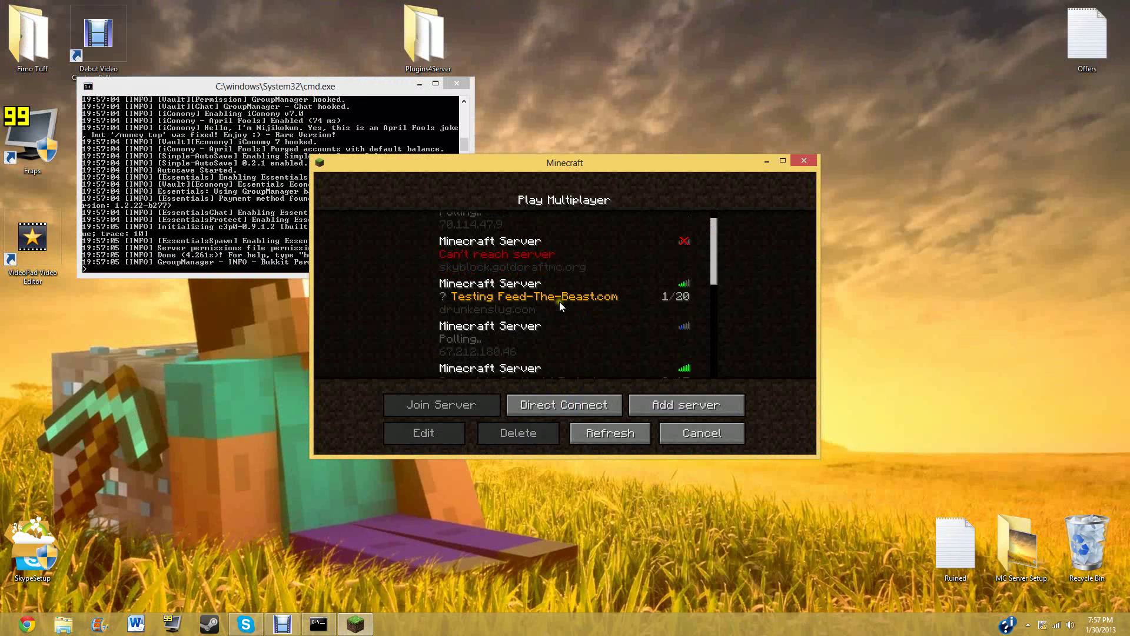
double_click(571, 362)
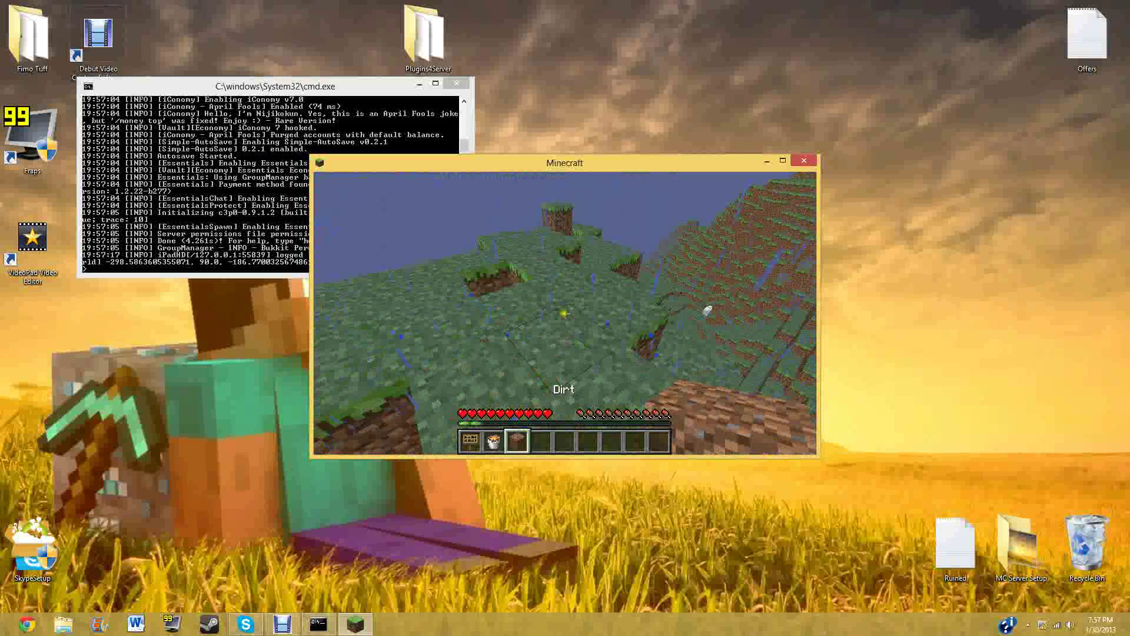
right_click(564, 314)
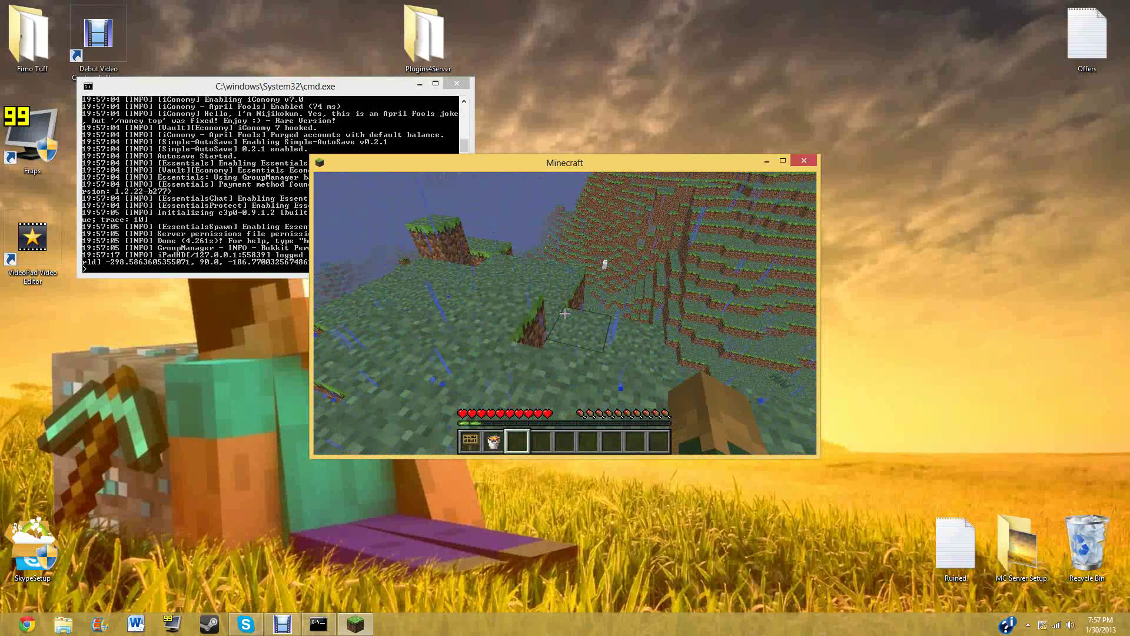
Step: Open chat, exit a background tray app, and return to the Minecraft window
key(t)
click(1027, 626)
right_click(1046, 547)
click(1036, 545)
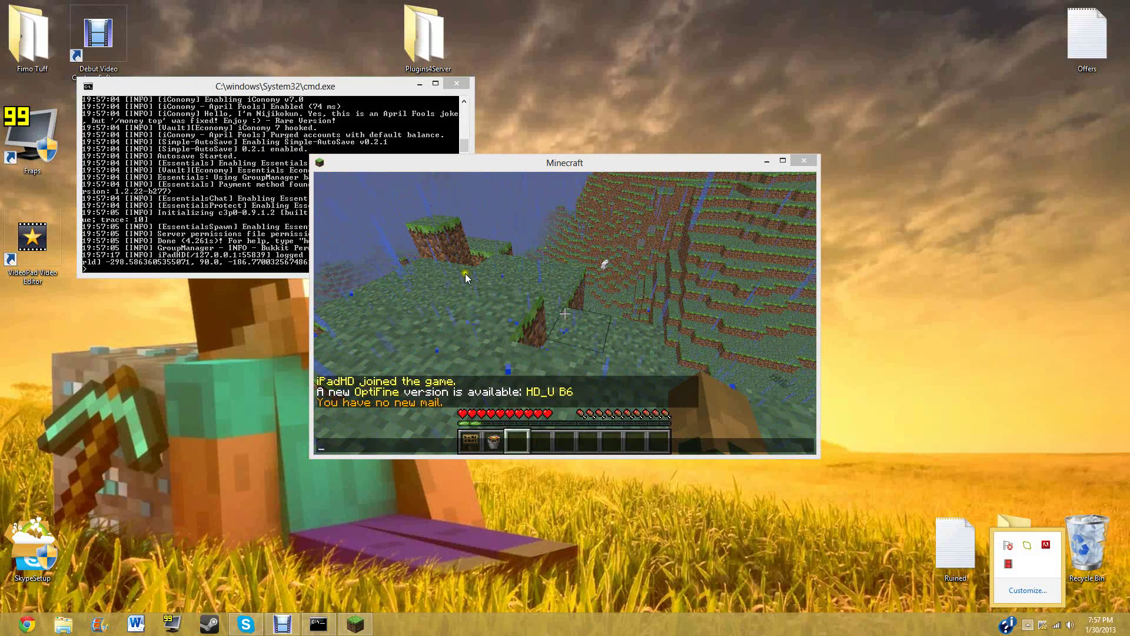
click(414, 171)
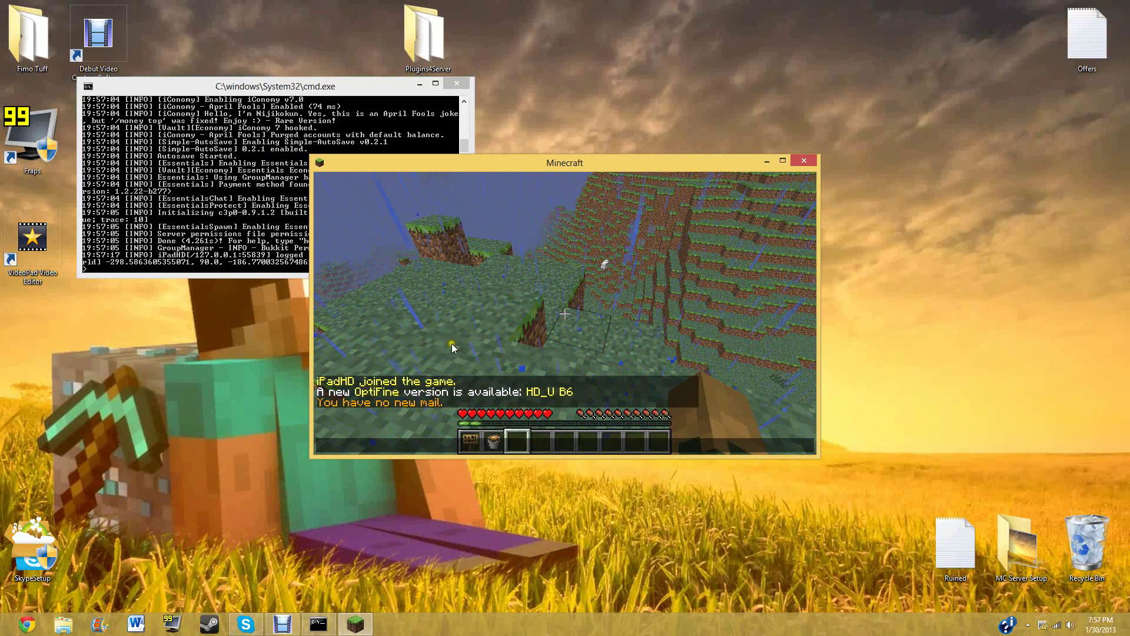
Step: Run the op command for the player in the server console, then return to Minecraft
key(t)
click(318, 625)
click(318, 624)
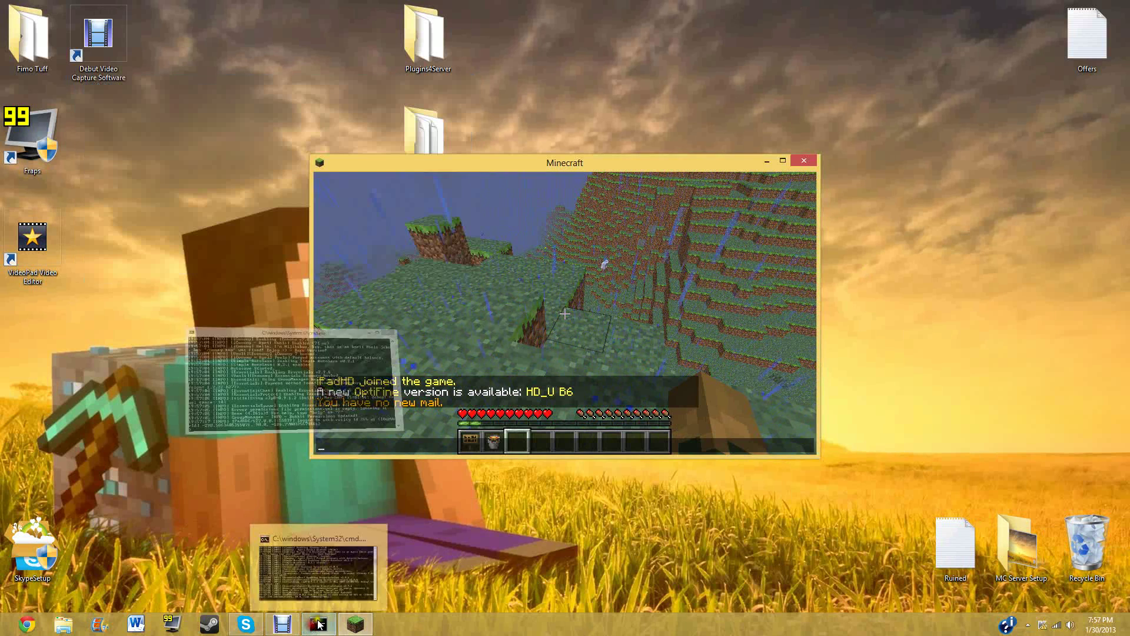
click(330, 627)
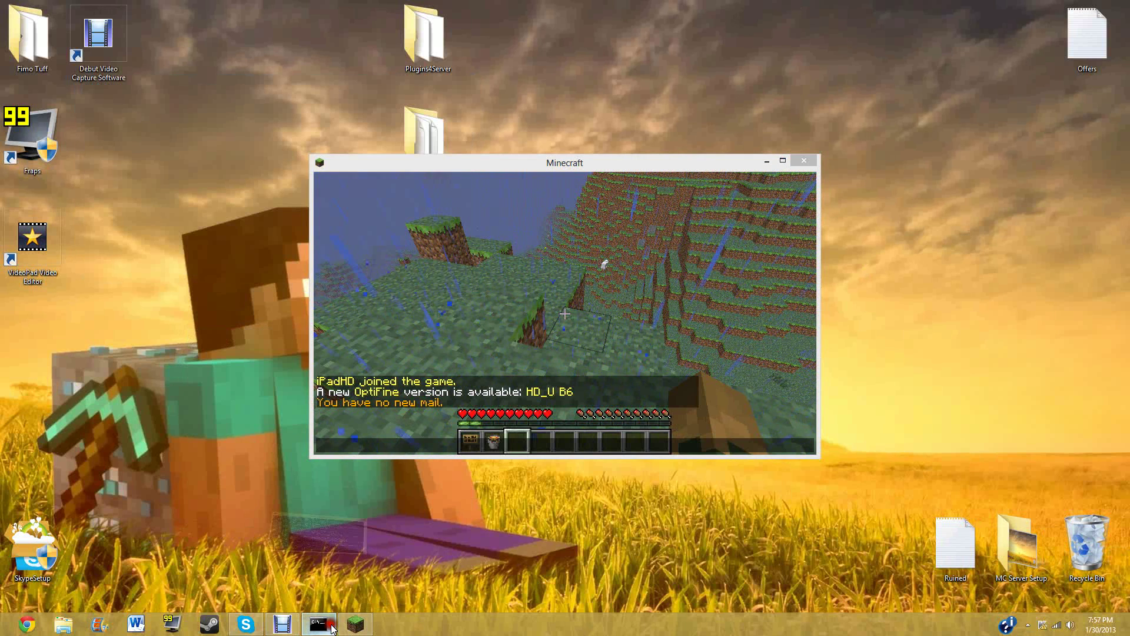
text(iop)
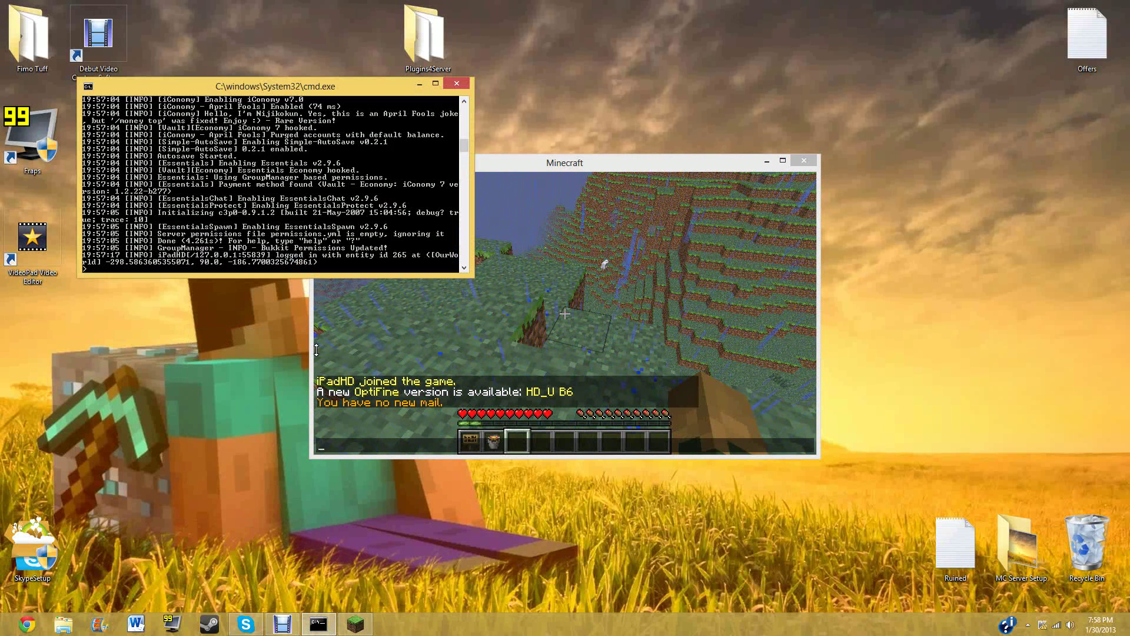
text(ad)
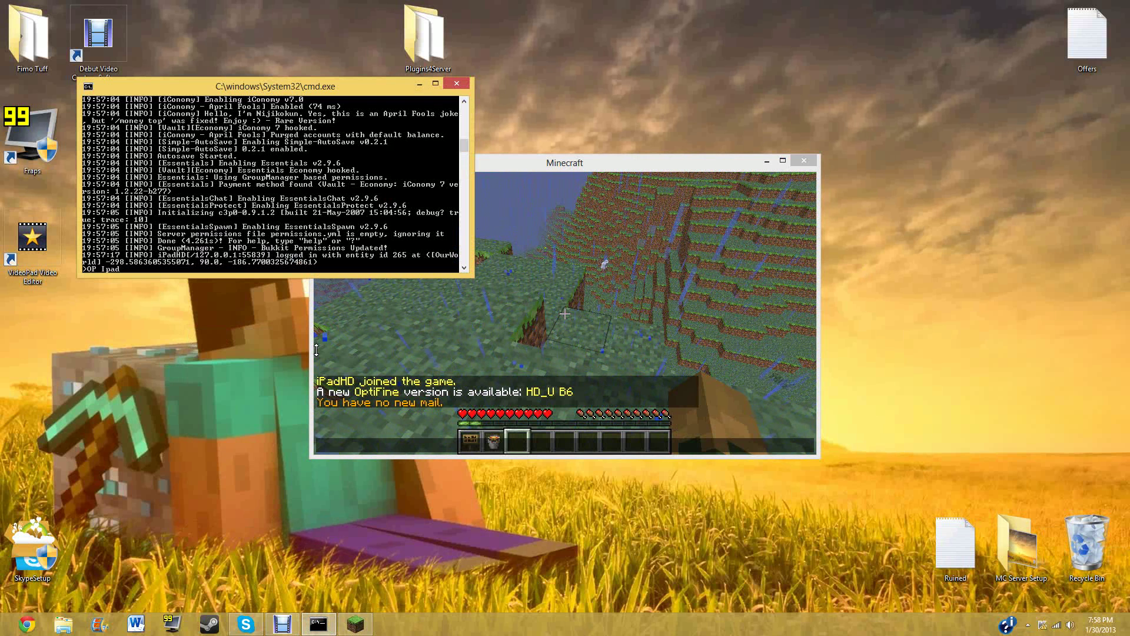
key(Return)
click(486, 392)
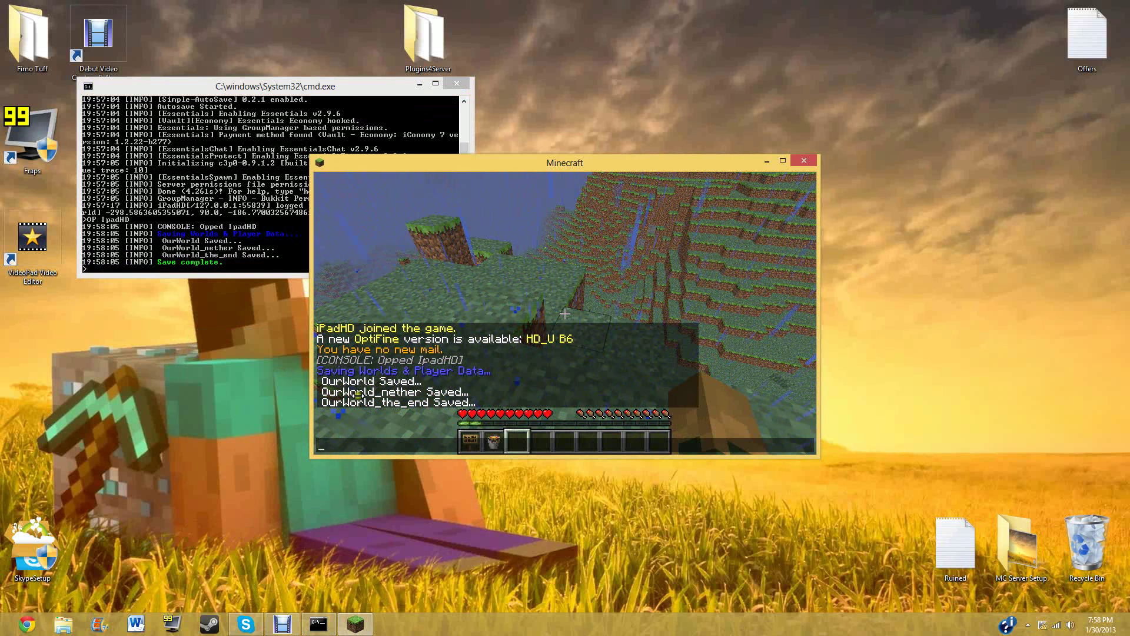
Step: Toggle Minecraft's chat and check the server console until the second 'Saving Worlds & Player Data' broadcast appears
key(Escape)
key(t)
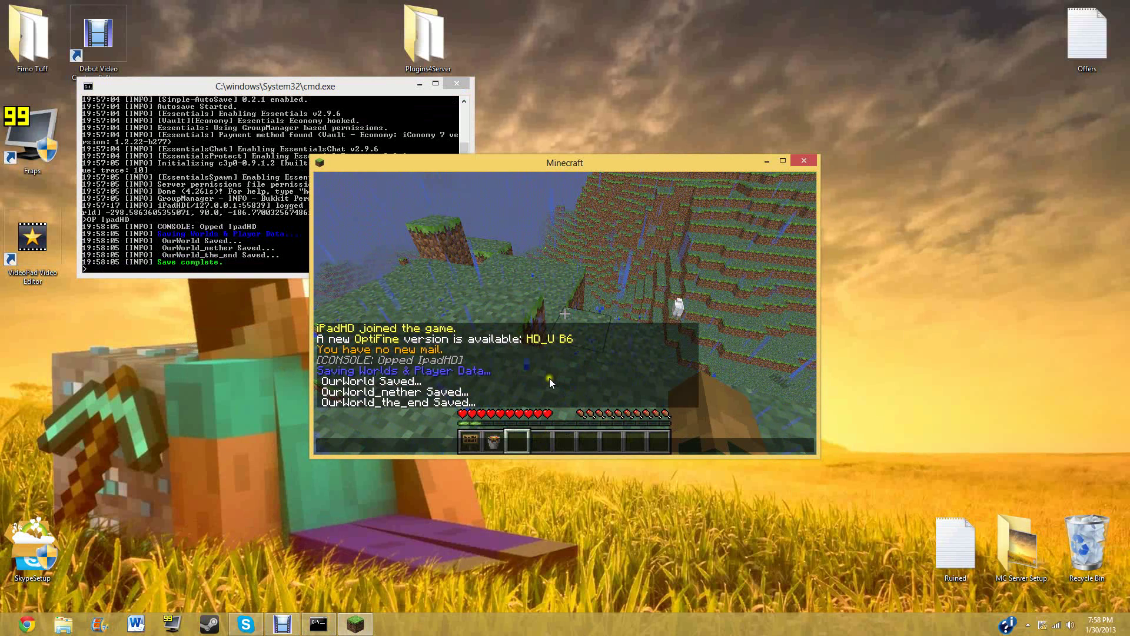
click(453, 80)
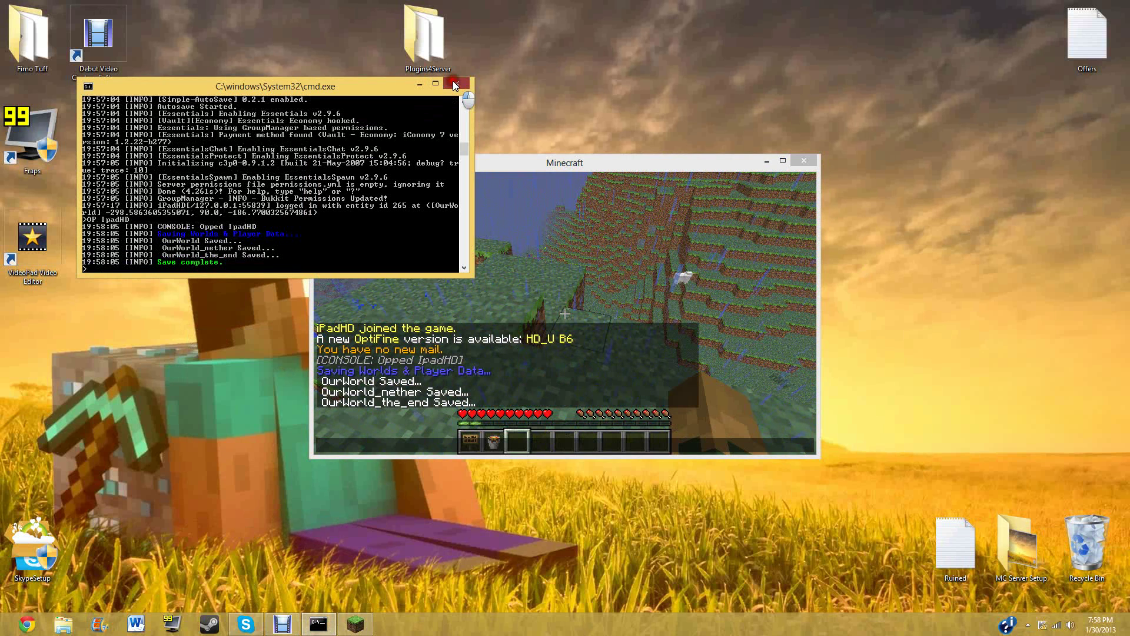
click(599, 240)
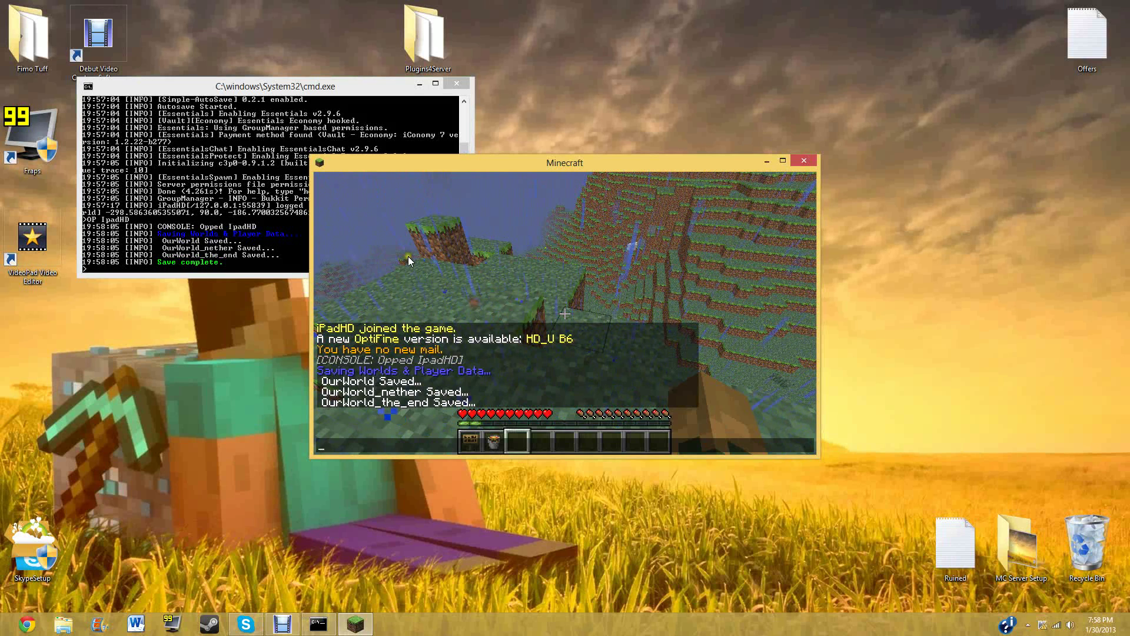
key(Escape)
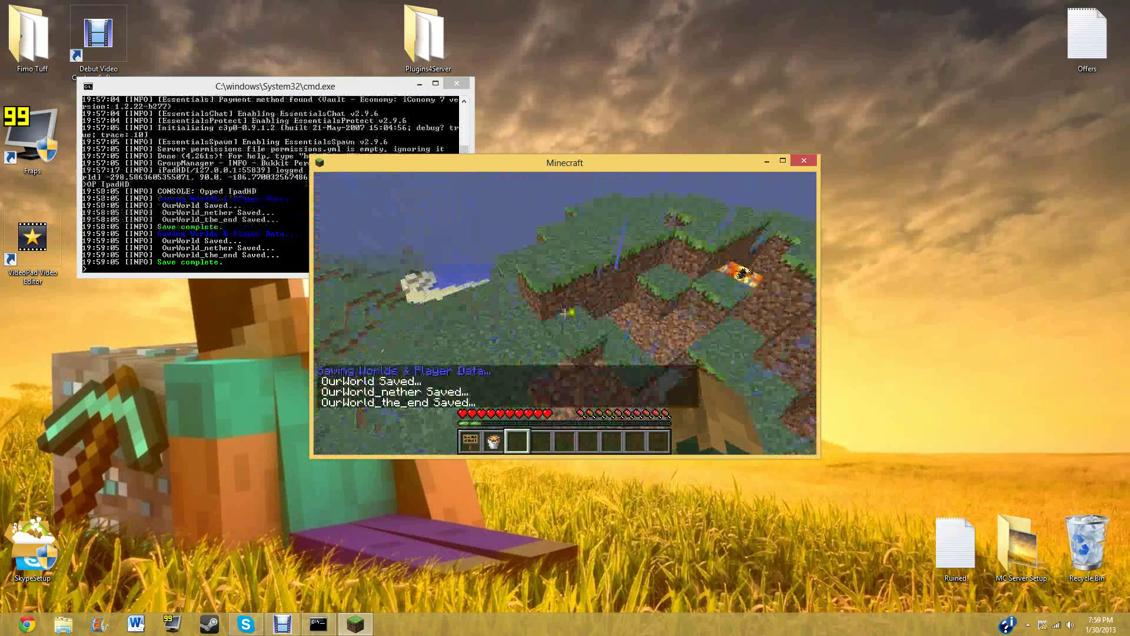
Step: Check the chat, open then close the Plugins4Server folder, and move the server console aside
key(t)
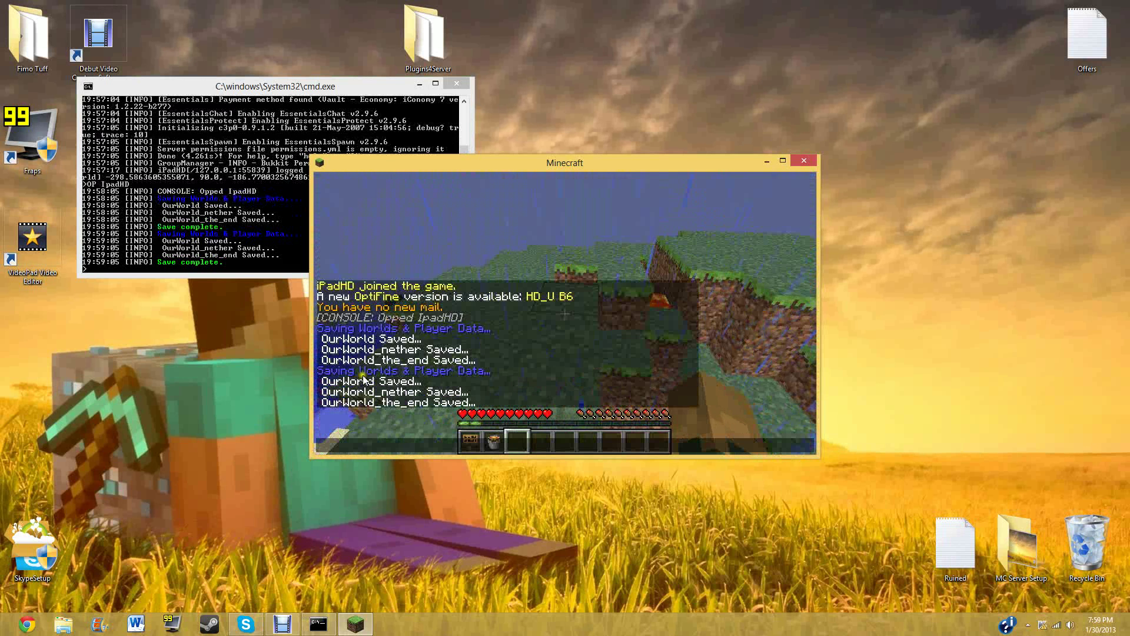
double_click(423, 34)
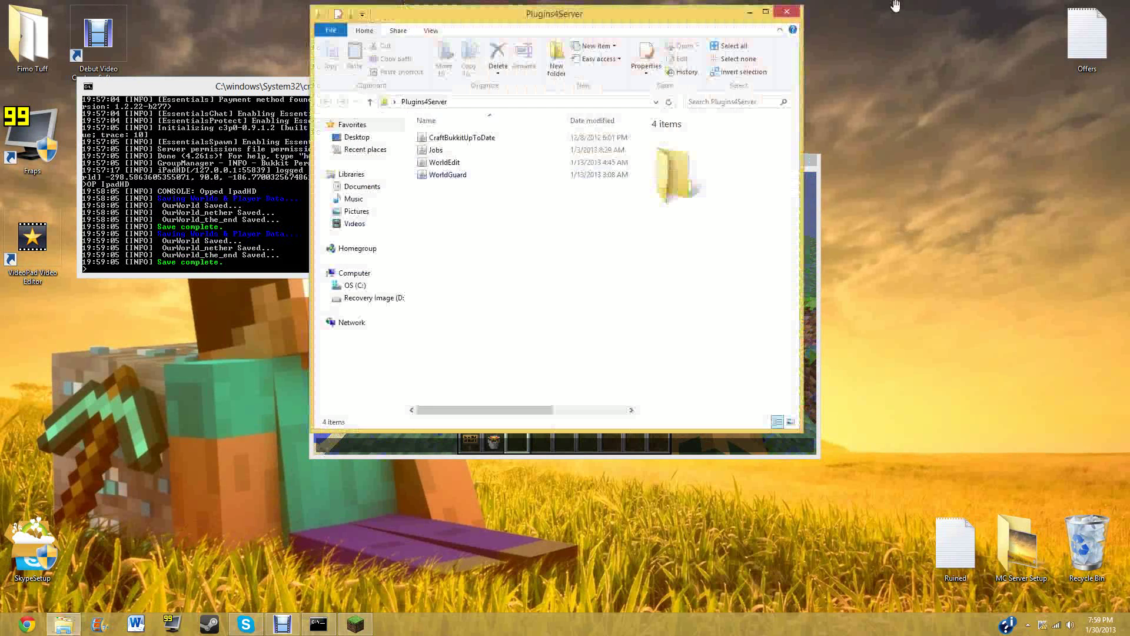
click(787, 11)
drag(421, 84, 382, 152)
Step: Browse Server > plugins > Simple-AutoSave and bring up config.yml's context menu
double_click(424, 121)
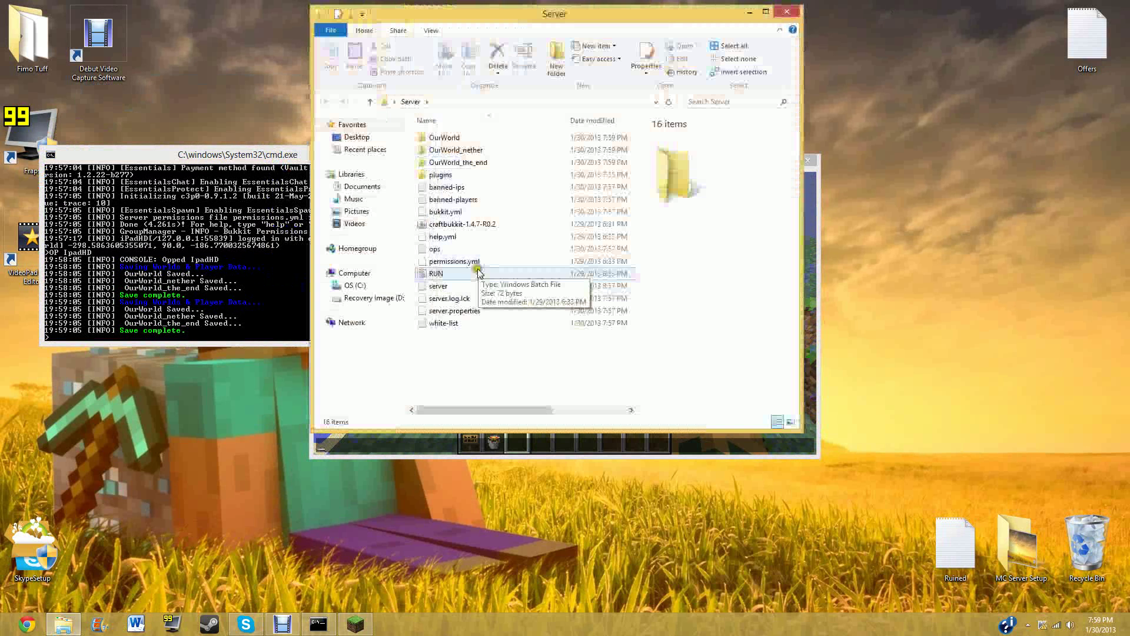
double_click(458, 175)
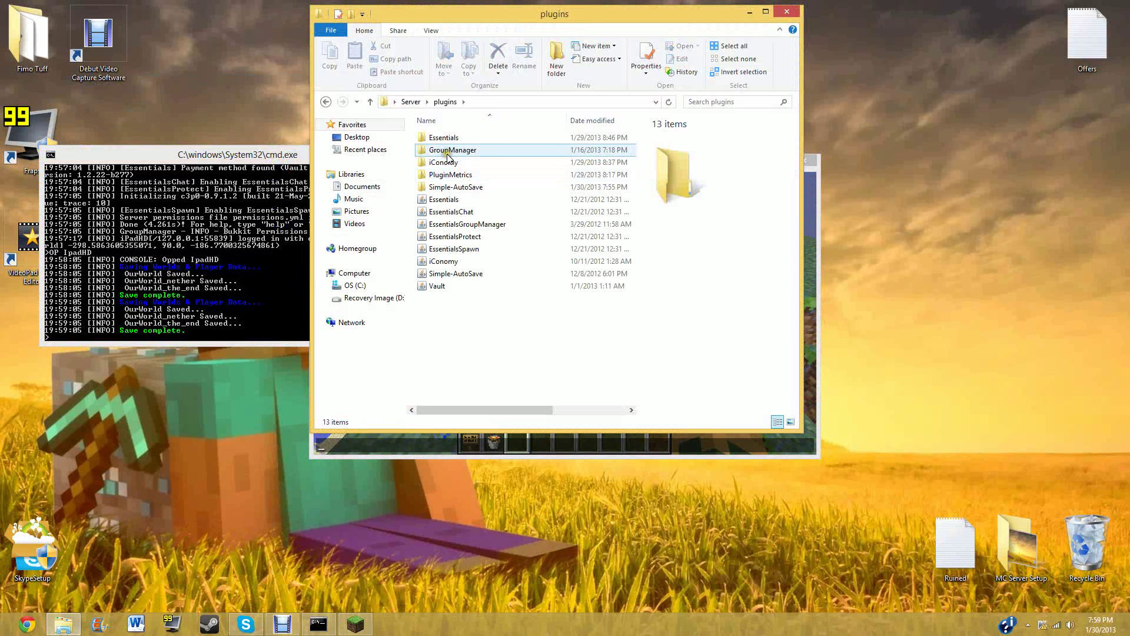
double_click(456, 187)
click(447, 163)
right_click(448, 163)
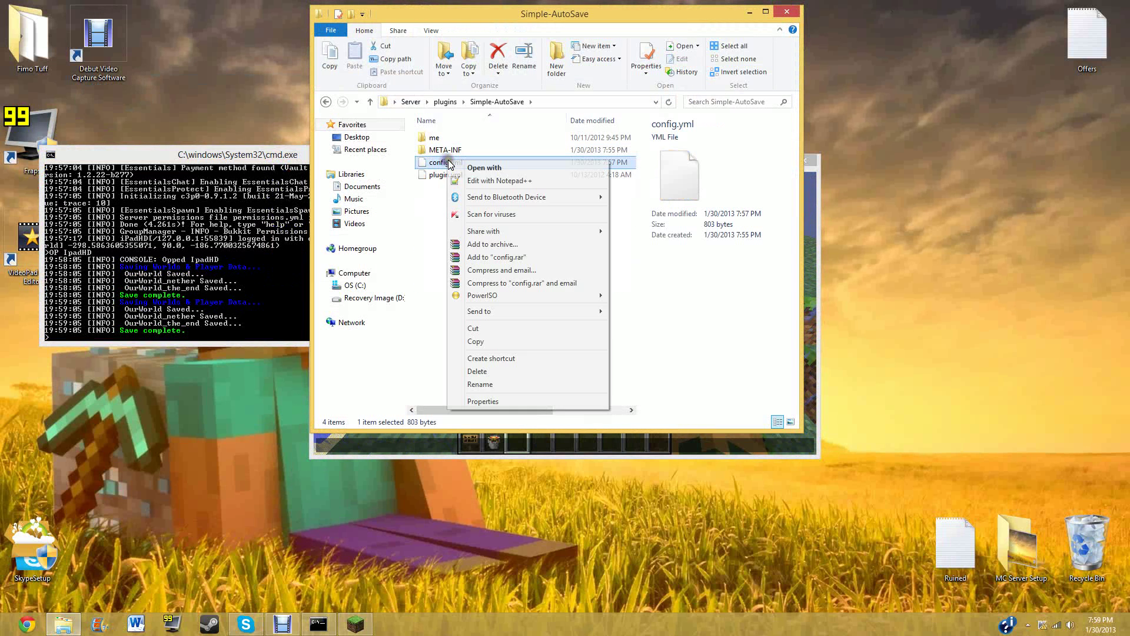
Step: In Notepad++, change the AutoSaveMessage colour code from `b (blue) to `Y (gold) and save config.yml
click(502, 184)
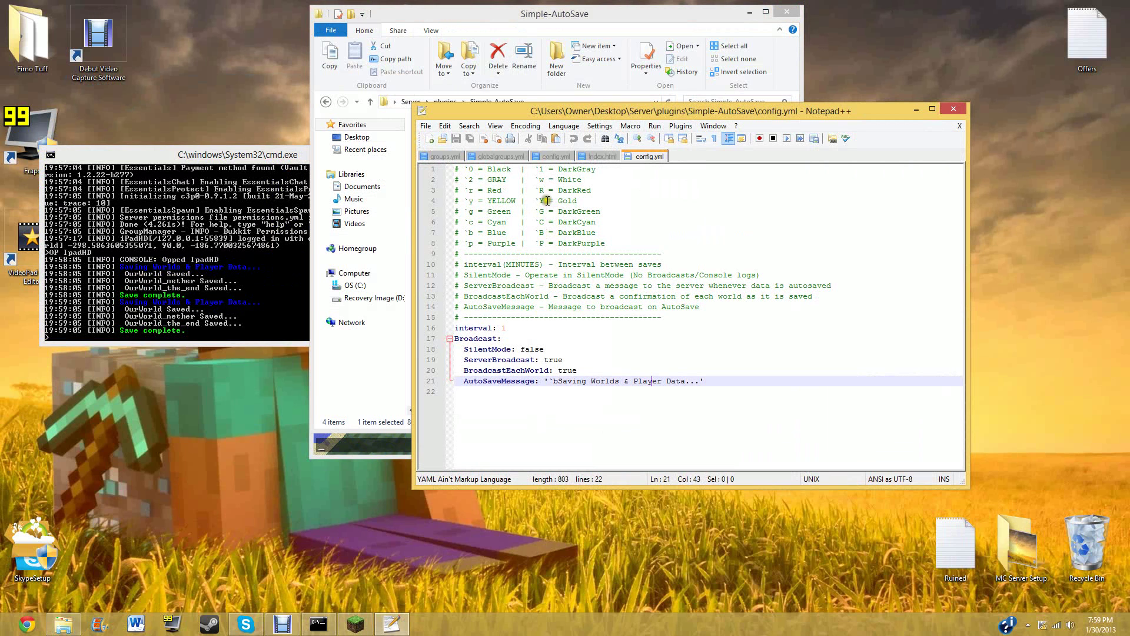
drag(545, 201, 534, 201)
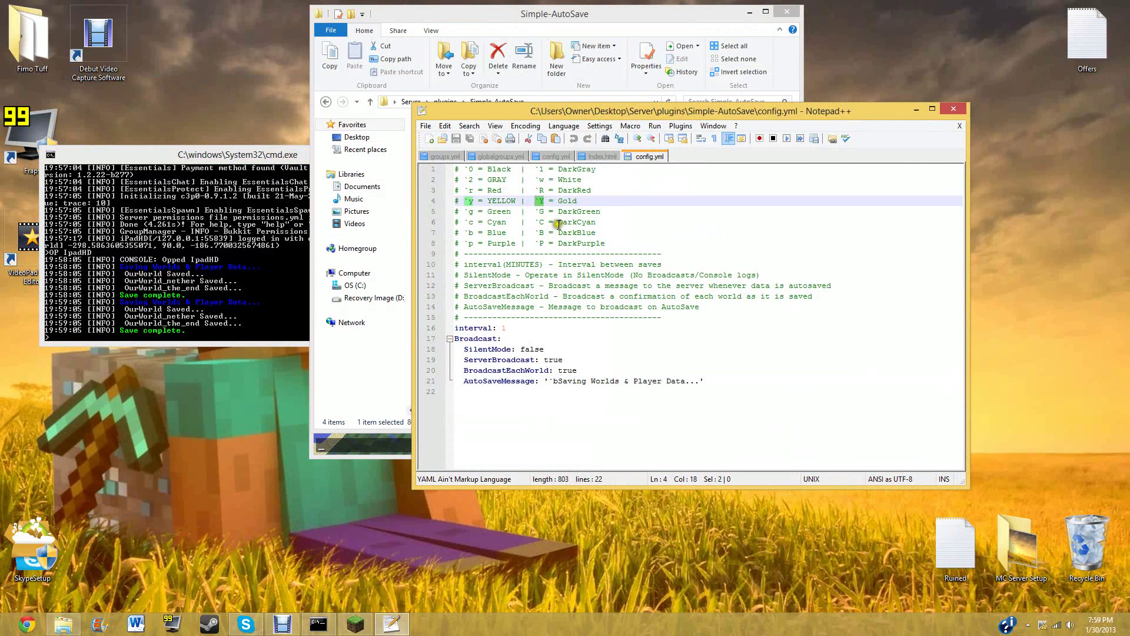
click(559, 384)
key(BackSpace)
text(Y)
key(ctrl+s)
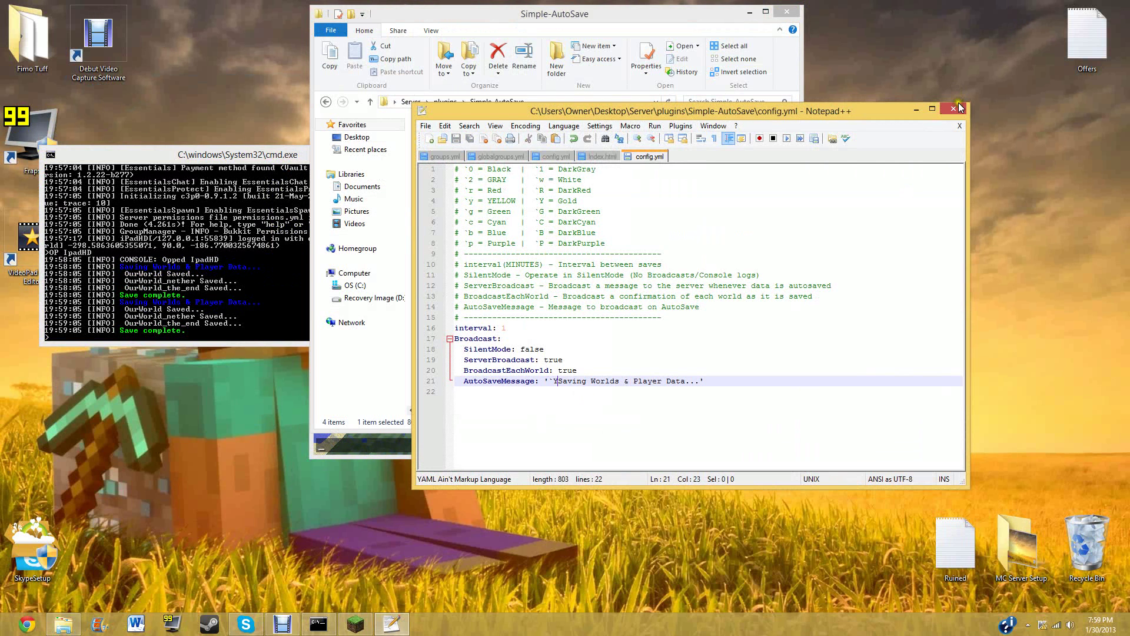
Step: Close Notepad++ and reload the server from the console
click(959, 108)
click(180, 299)
text(d)
key(Return)
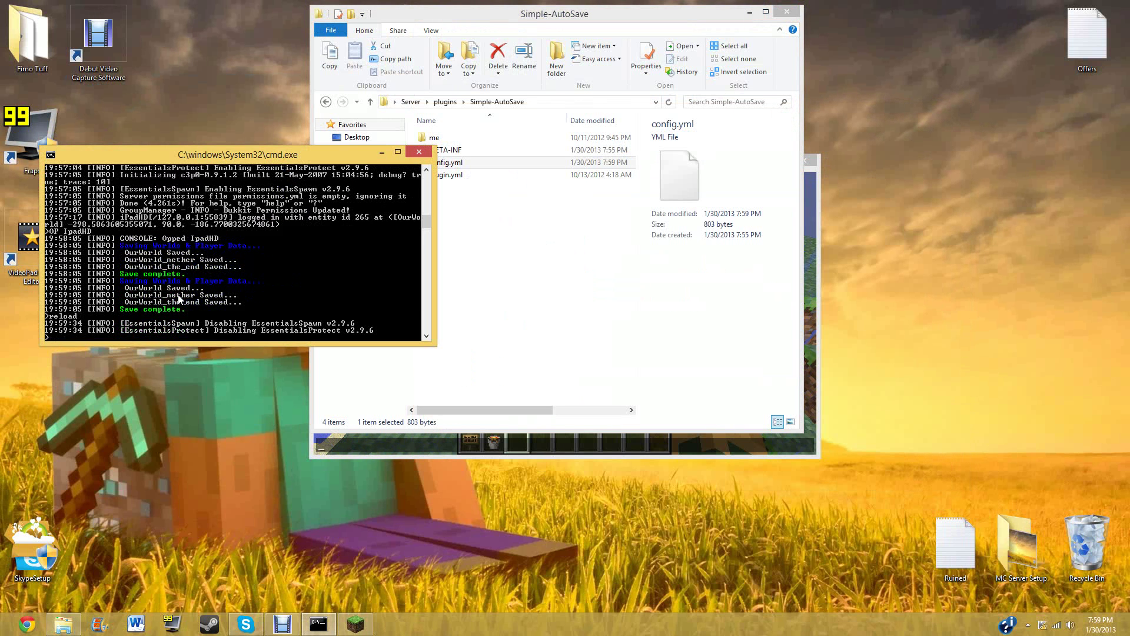
Step: Back in Minecraft, walk into the hole, jump out of the lava, place a dirt block and select the lava bucket
click(808, 335)
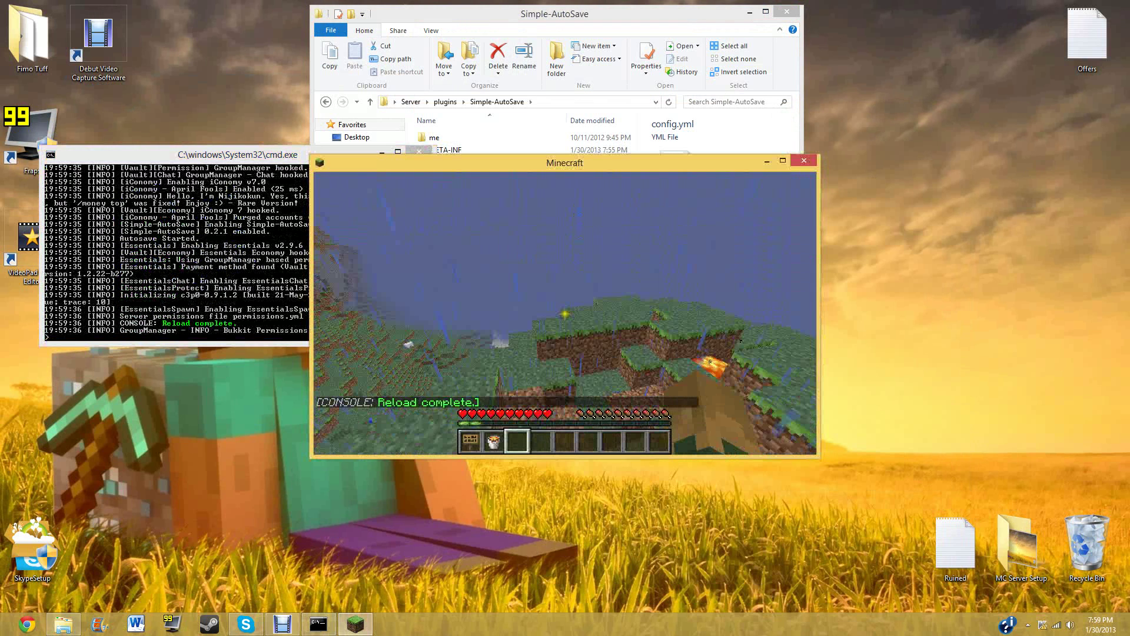
key(w)
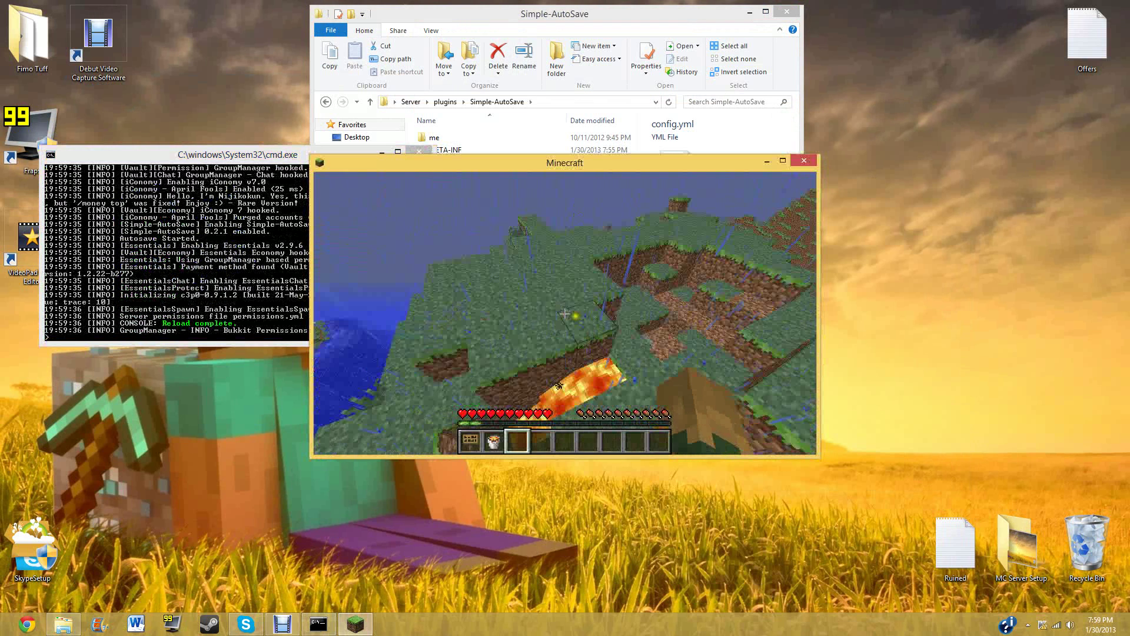
key(space)
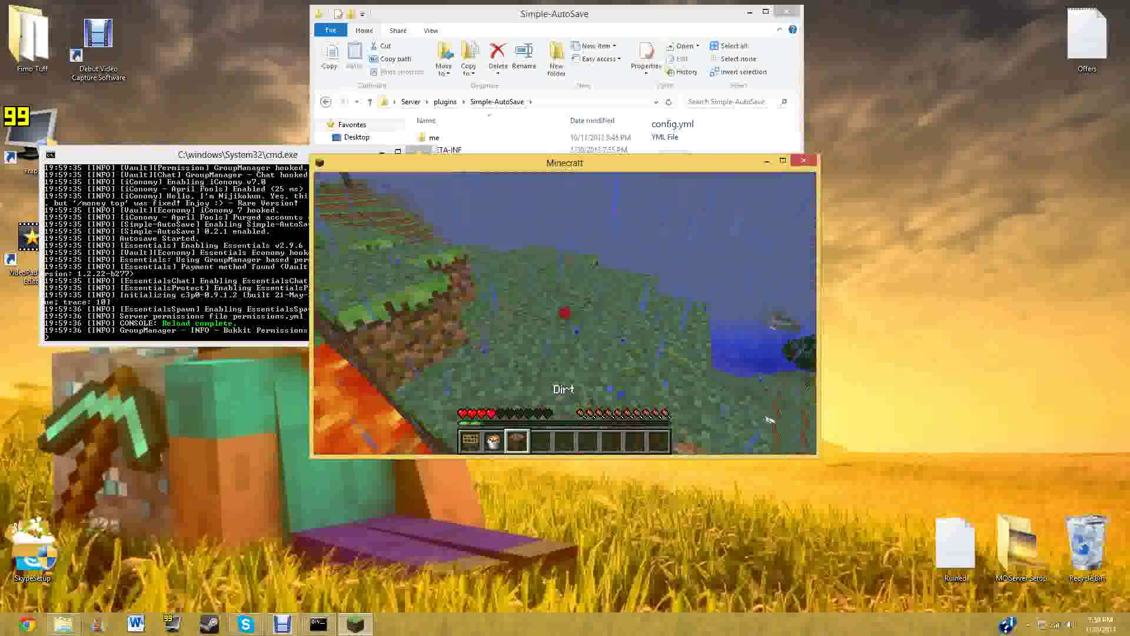
right_click(565, 315)
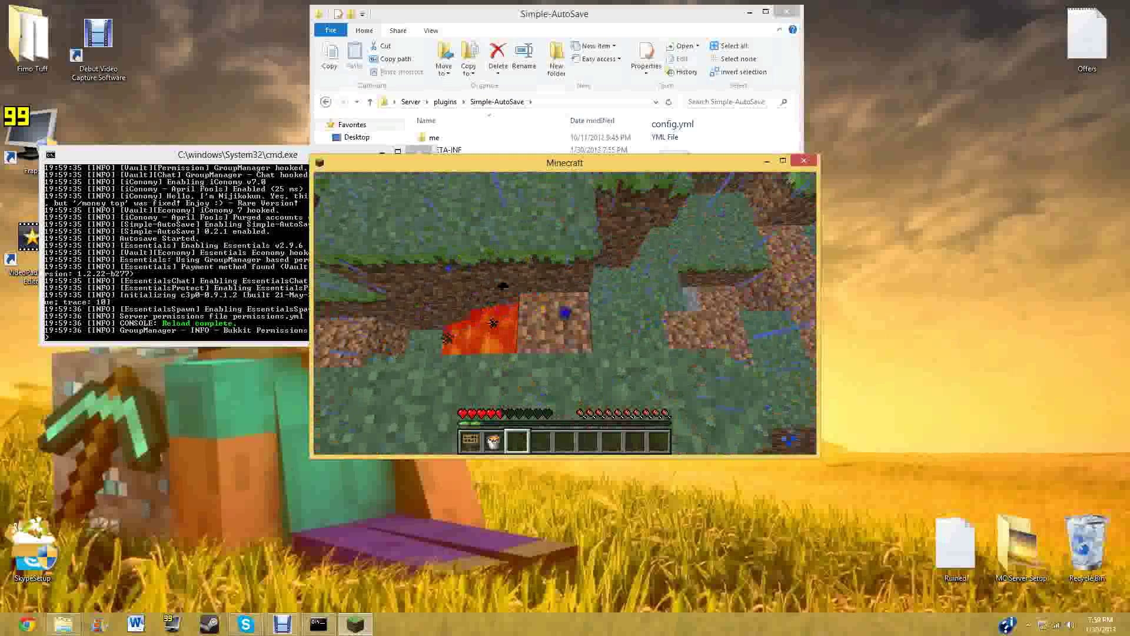
key(1)
key(2)
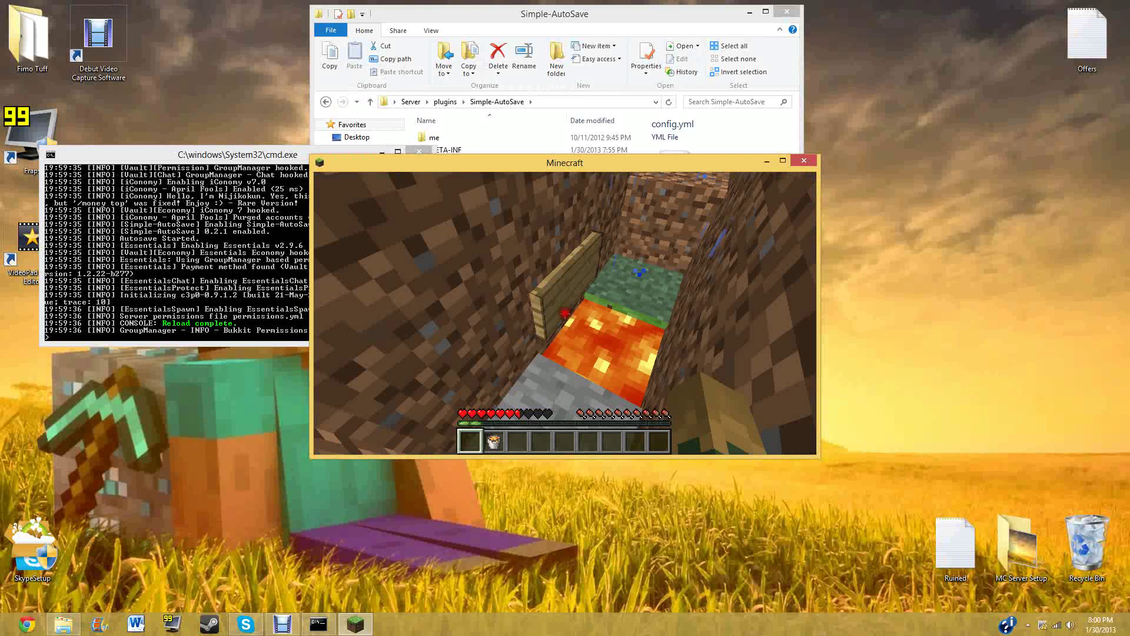
key(2)
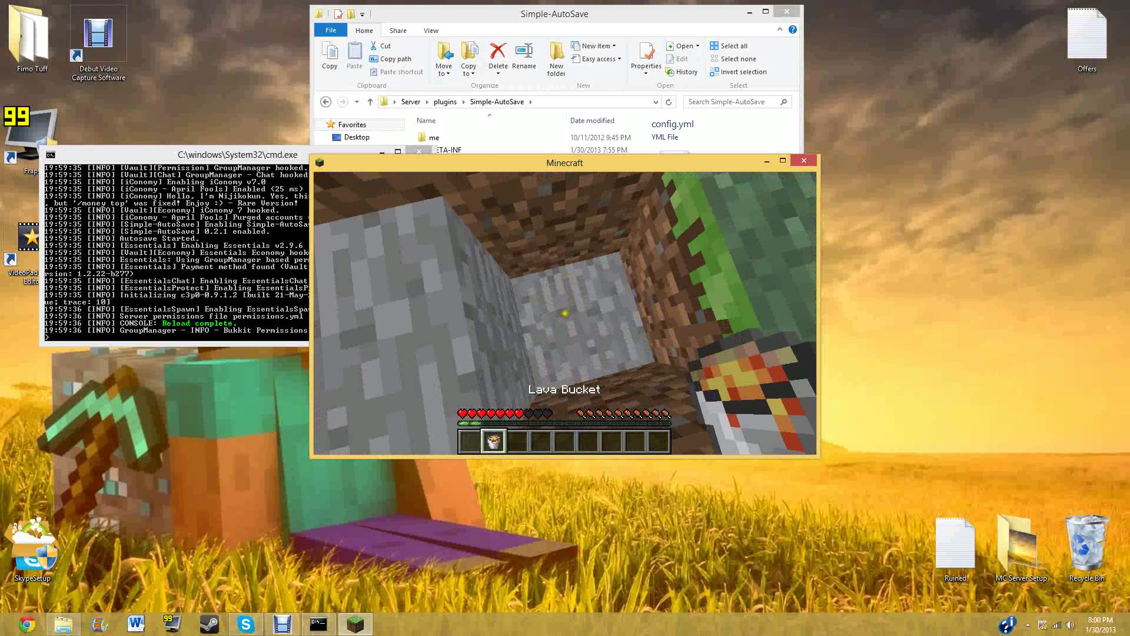
Step: Pour and scoop lava into the shaft repeatedly until the player burns to death
right_click(565, 312)
right_click(565, 313)
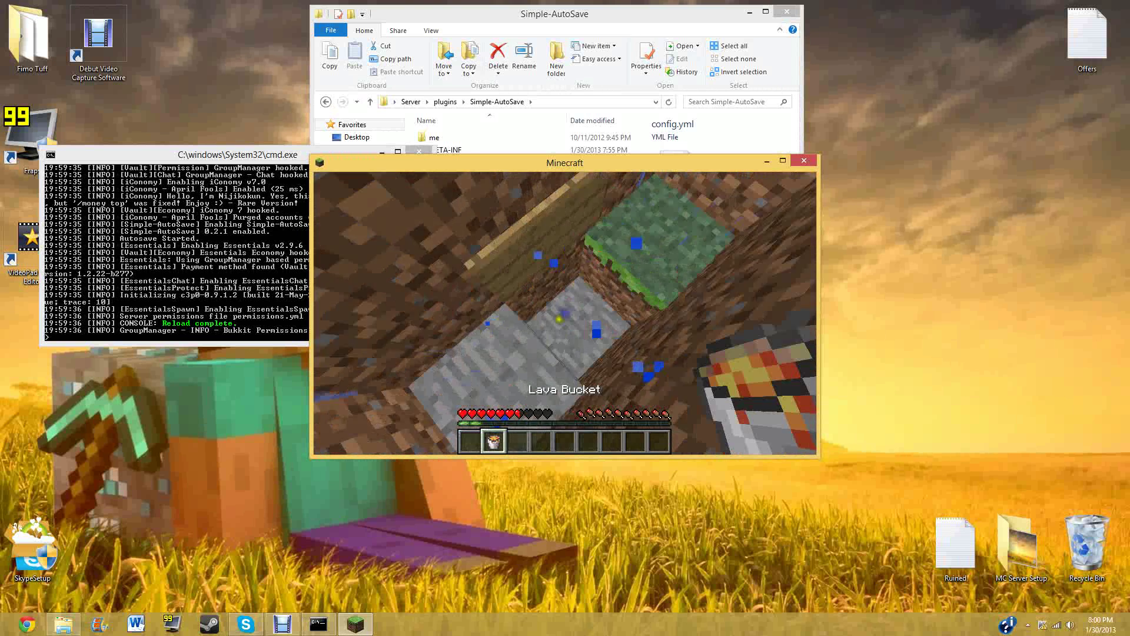
right_click(565, 313)
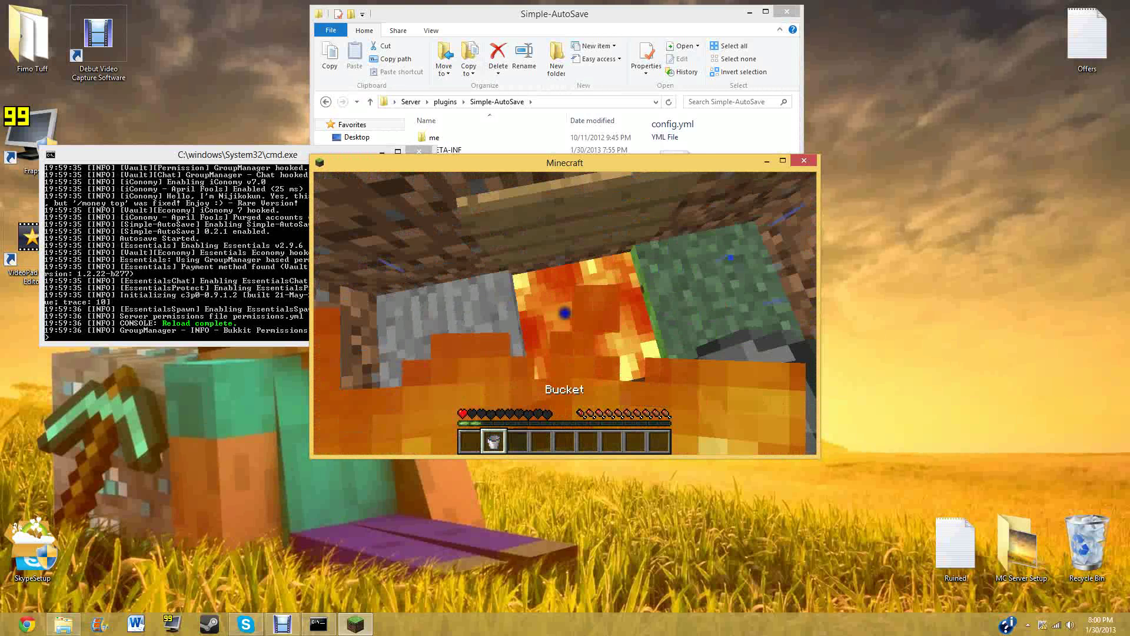
right_click(565, 313)
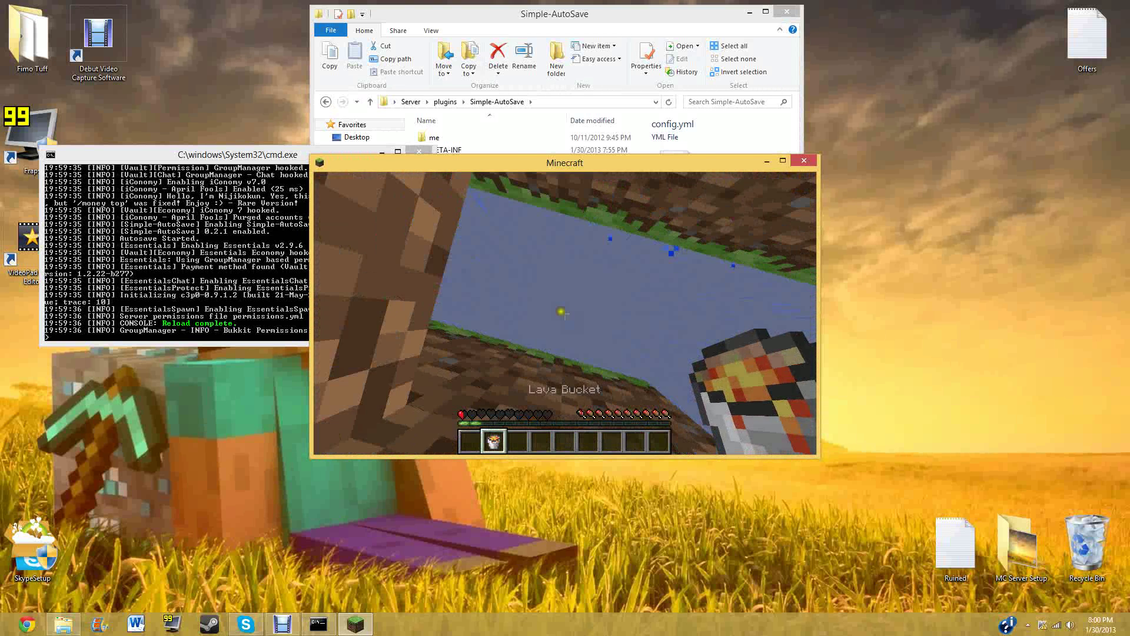
right_click(564, 313)
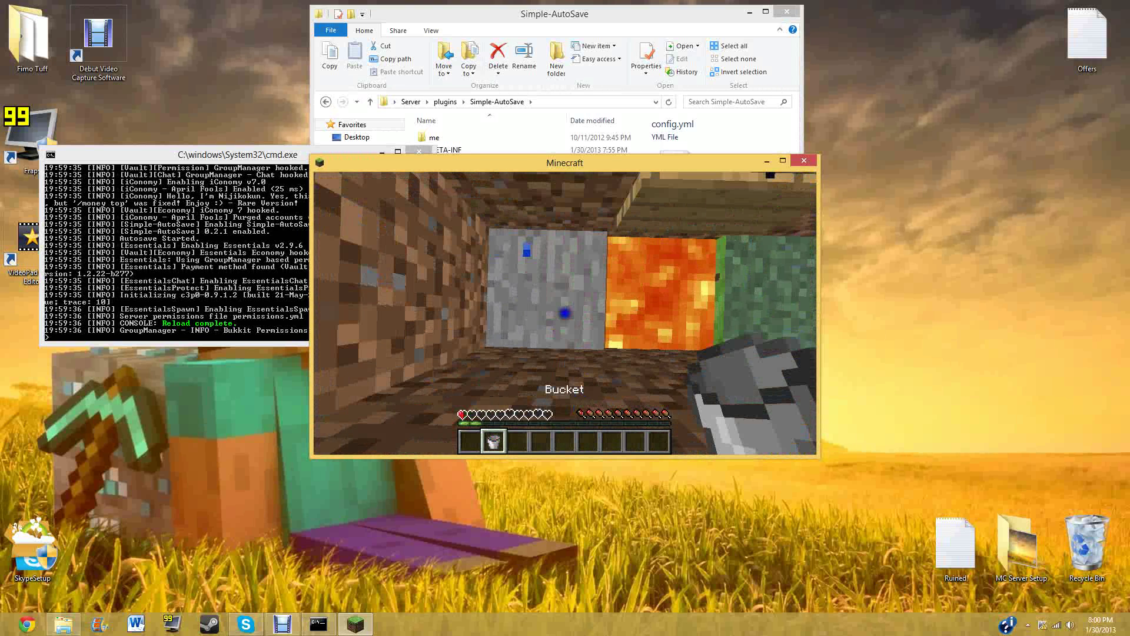
right_click(564, 313)
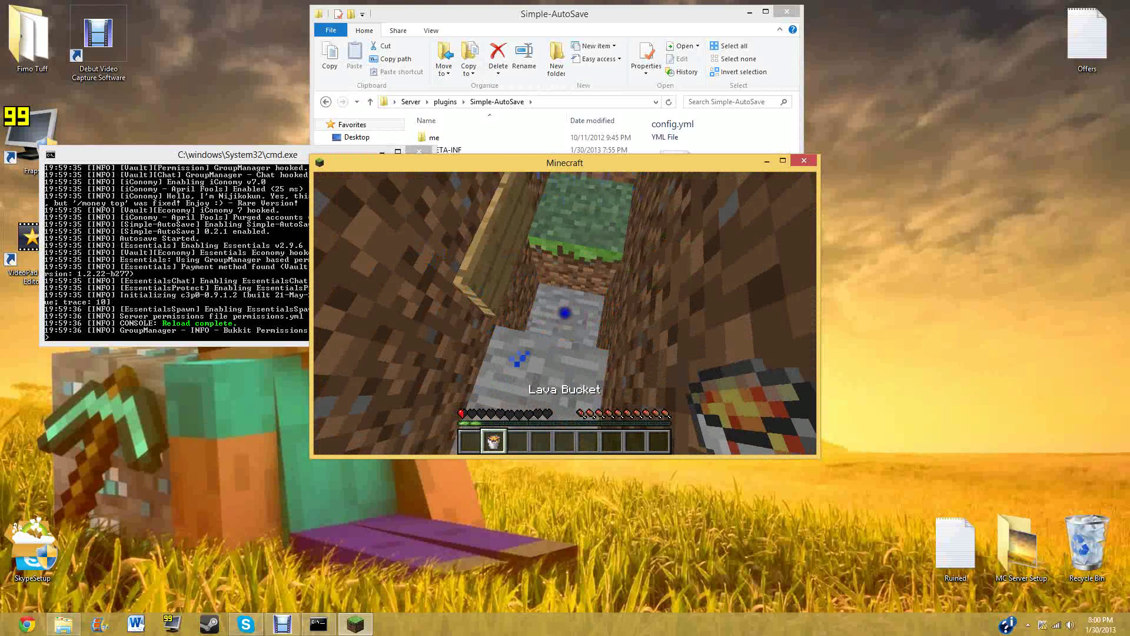
right_click(565, 312)
right_click(564, 313)
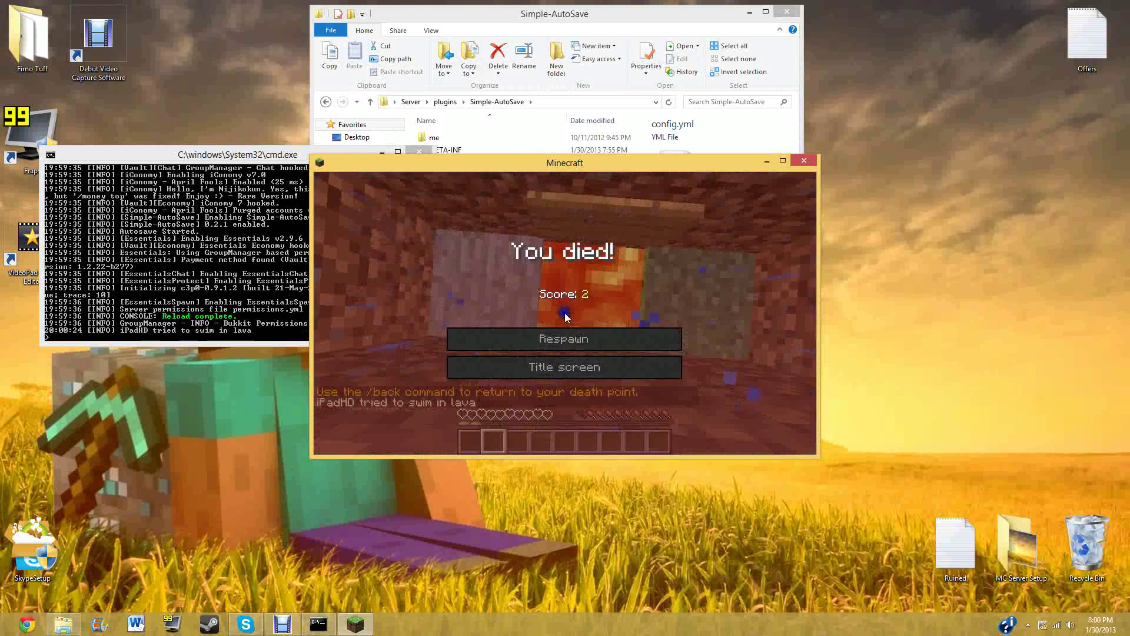
Step: Respawn and open the chat to read the gold 'Saving Worlds & Player Data...' broadcasts
click(547, 339)
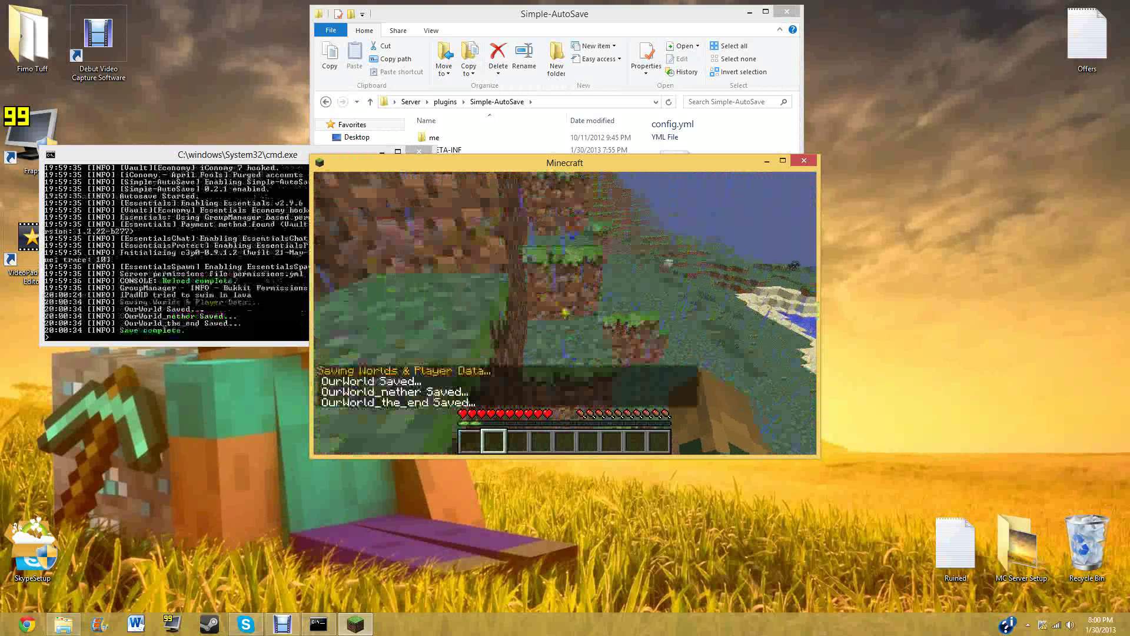
key(t)
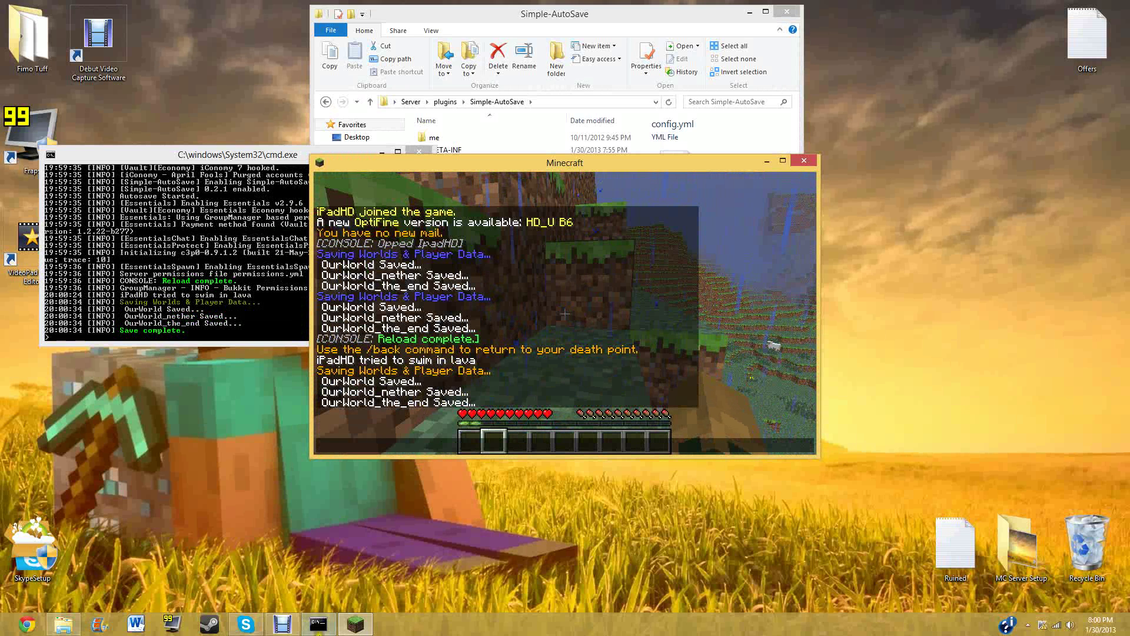
Step: Open config.yml in Notepad++ and delete the old AutoSaveMessage text after `Y
key(alt+Tab)
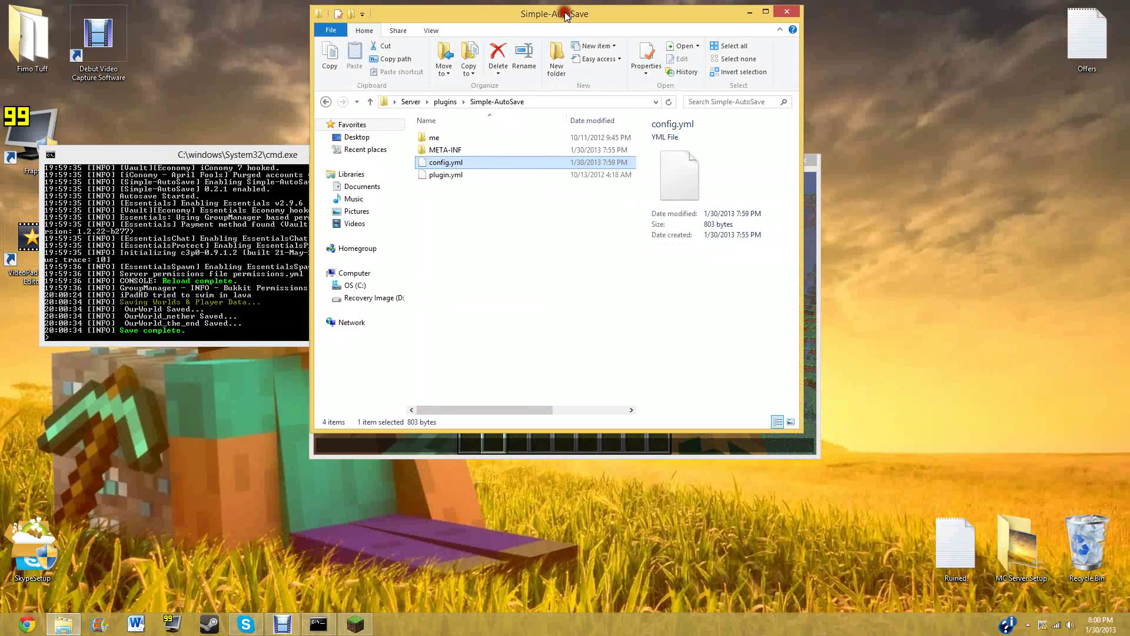
right_click(486, 162)
click(524, 182)
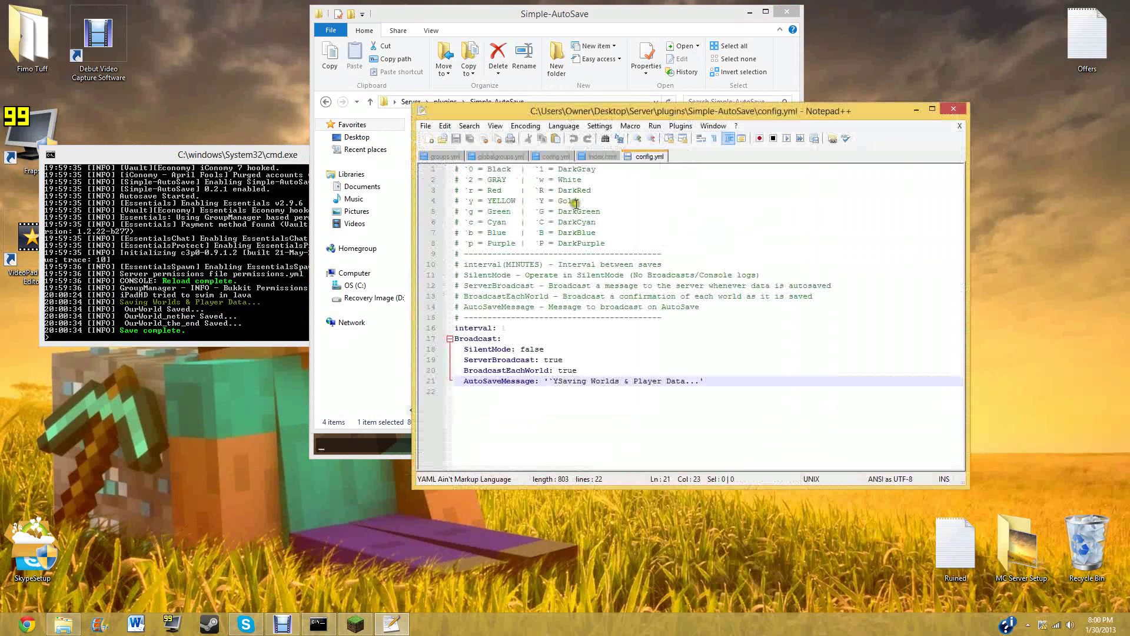
drag(700, 381, 564, 384)
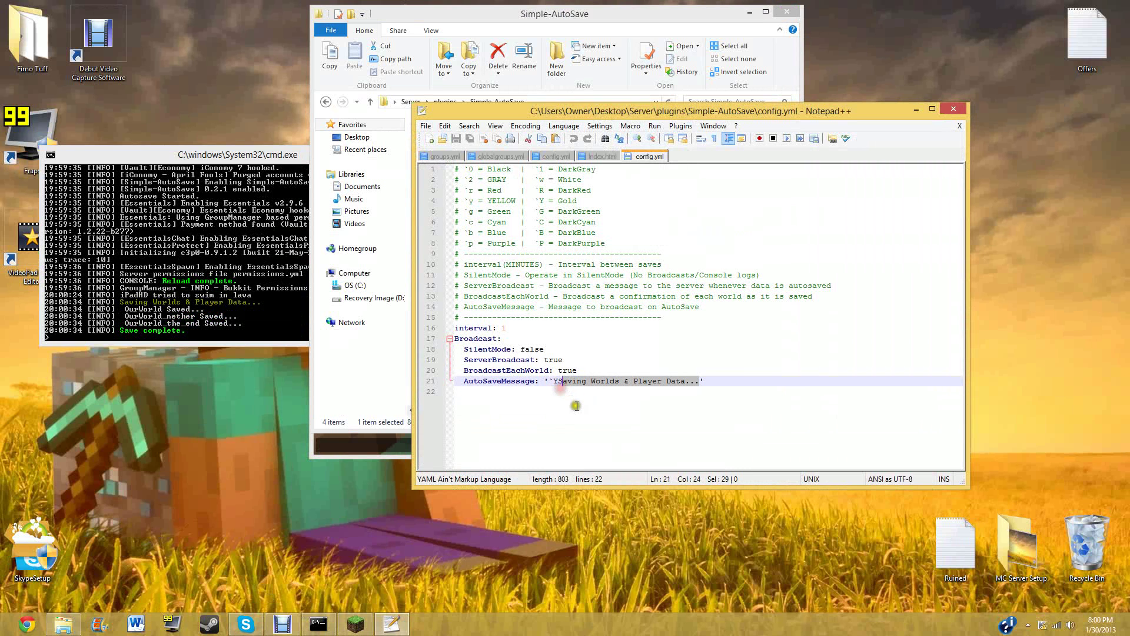
key(BackSpace)
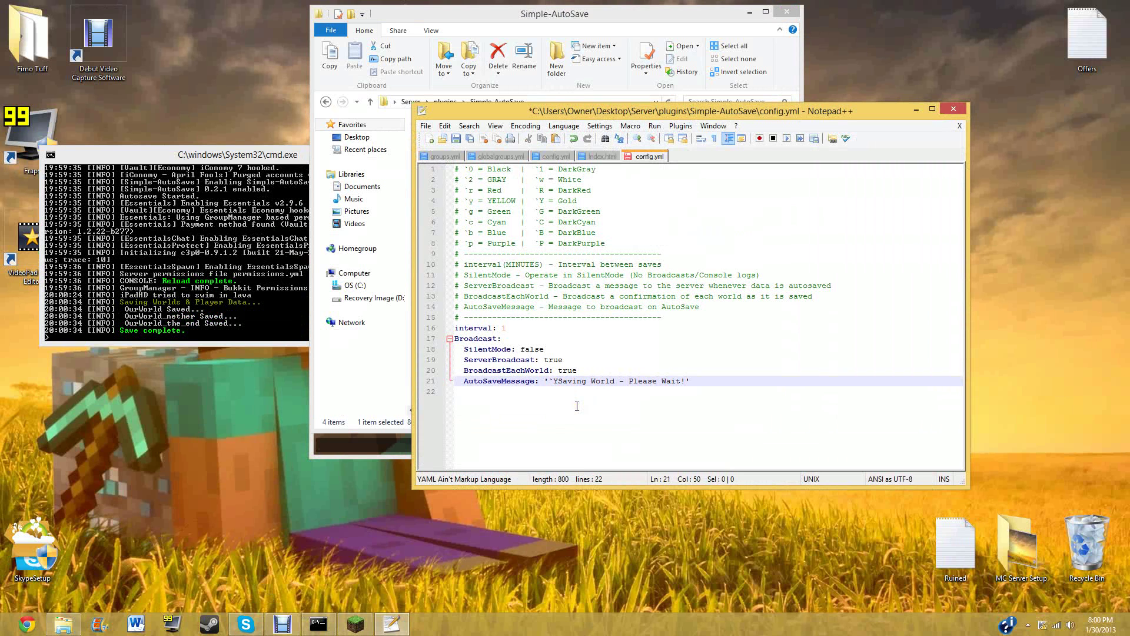
Step: Type 'Saving World - Please Wait!' as the new message, save config.yml and close Notepad++
text(DS)
key(BackSpace)
key(Return)
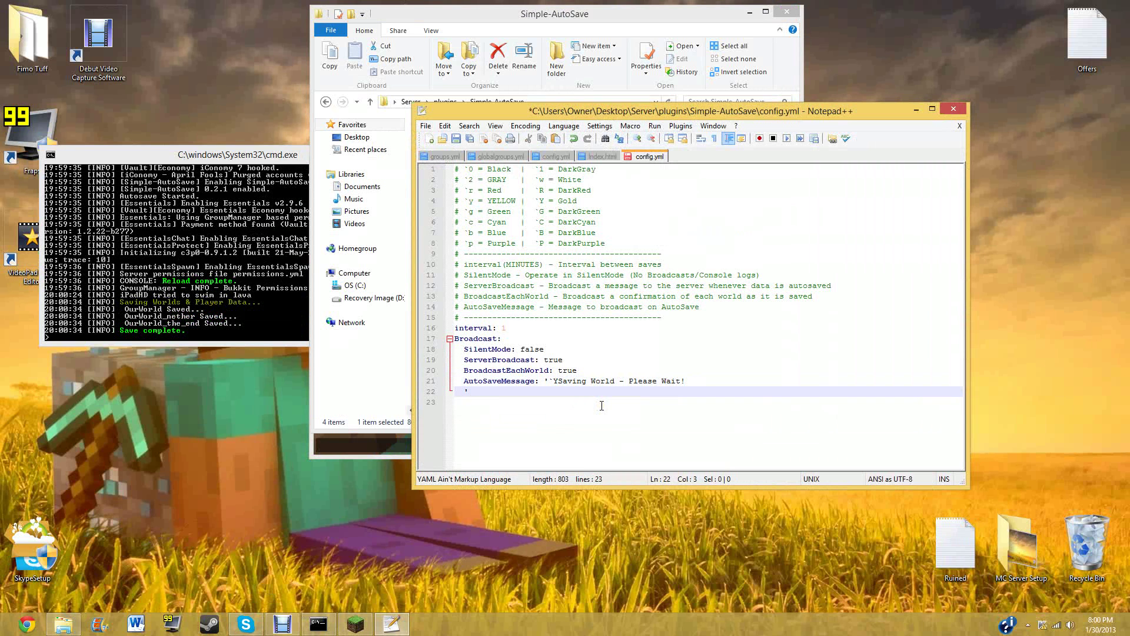
key(BackSpace)
key(BackSpace)
text(Done)
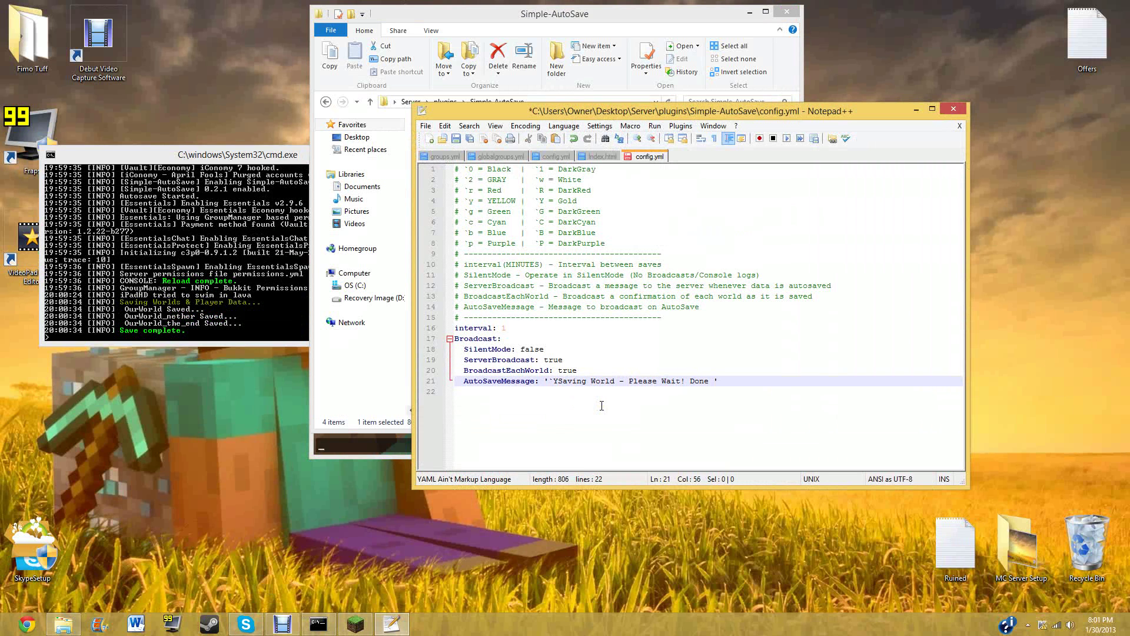
text(Sav)
key(ctrl+s)
click(958, 108)
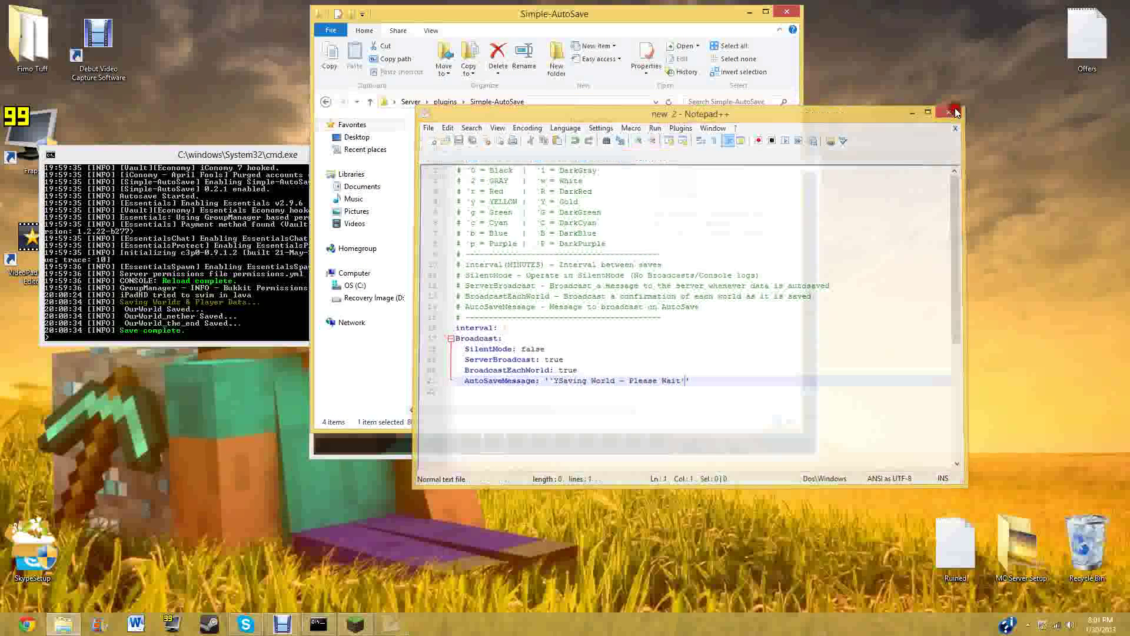
Step: Run reload in the server console, then check Minecraft's chat
click(750, 11)
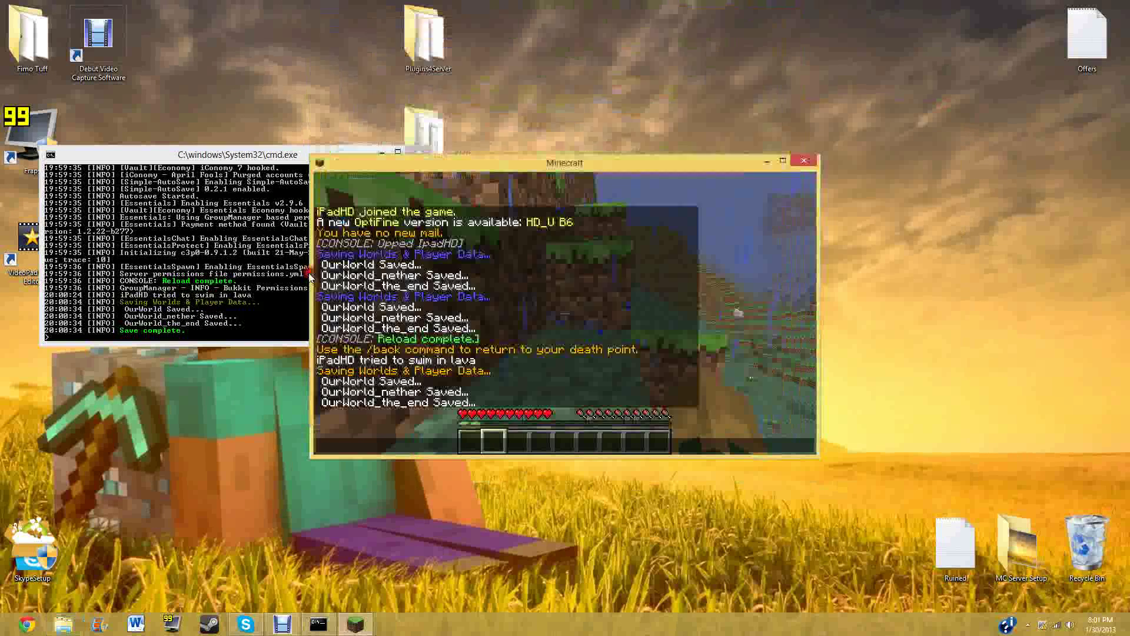
click(272, 307)
text(reload)
key(Return)
click(525, 373)
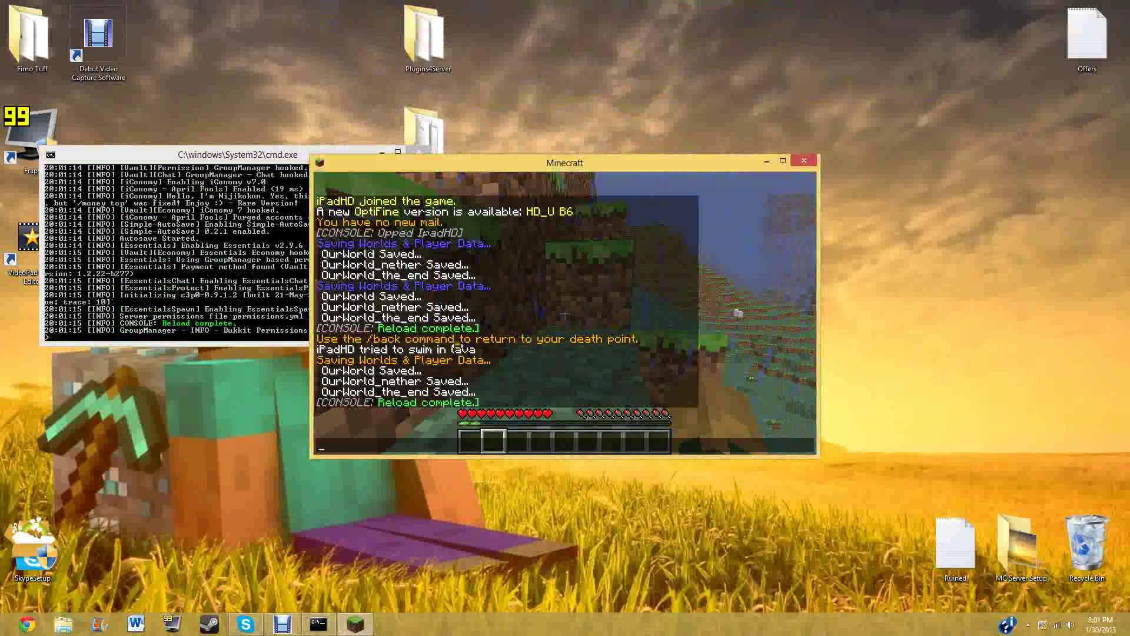
key(alt+Tab)
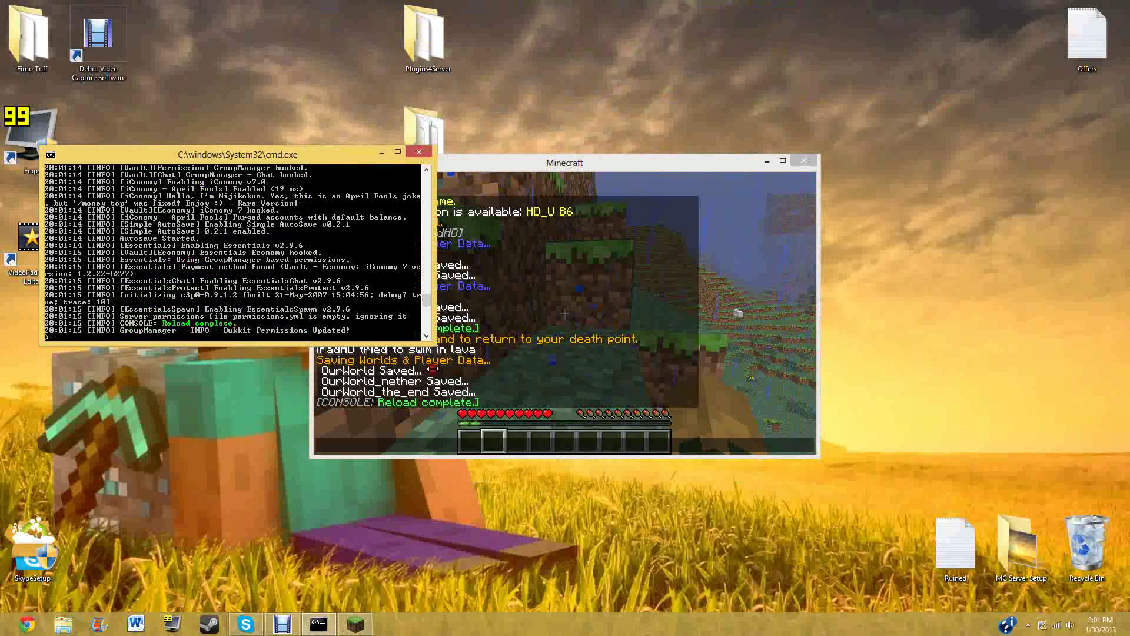
click(390, 360)
key(t)
Step: Shut the server down with the stop command and close Minecraft
click(235, 307)
text(stop)
key(Return)
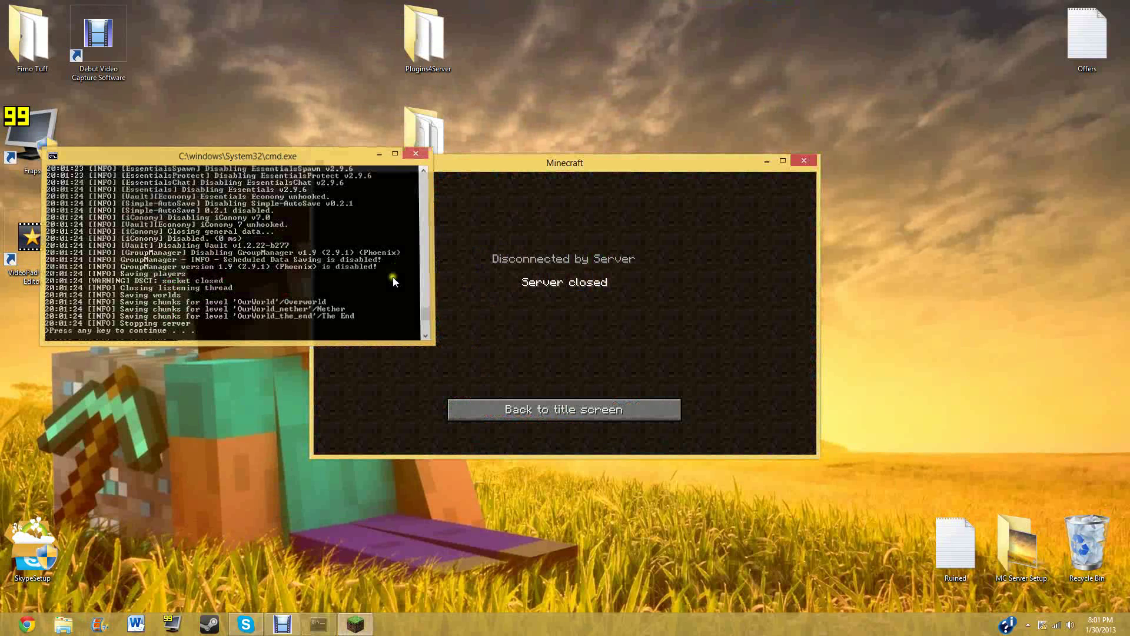
click(805, 160)
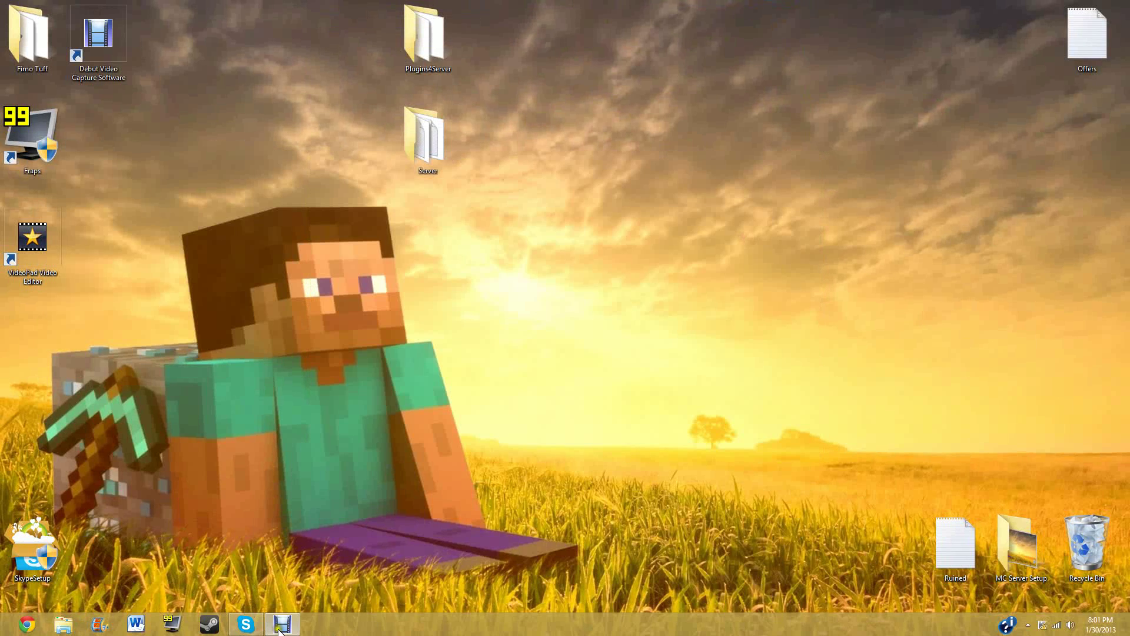
Step: Restore Debut Video Capture from the taskbar, drag it to the right side, and click inside its window
click(283, 624)
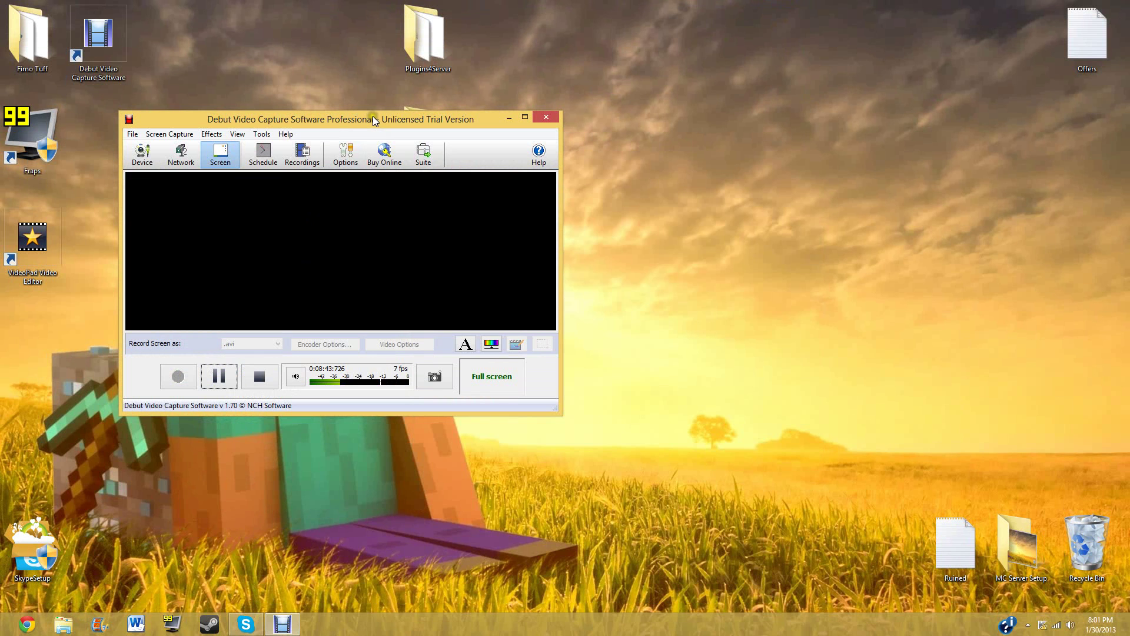
mouse_move(377, 119)
mouse_down()
mouse_move(749, 152)
mouse_move(703, 125)
mouse_up()
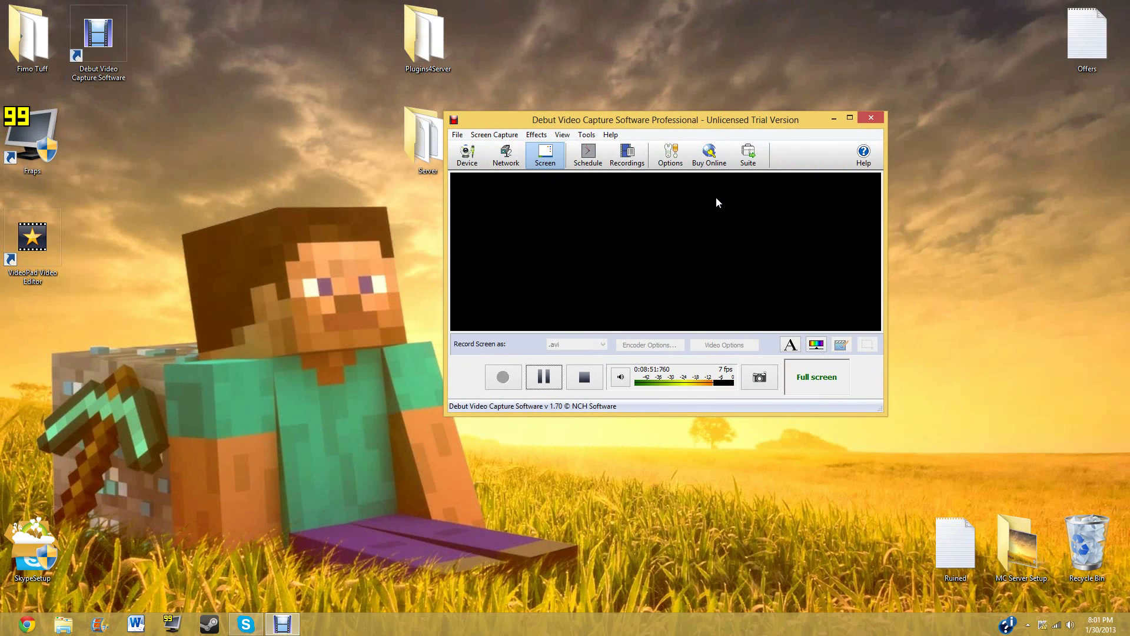
click(658, 302)
click(659, 345)
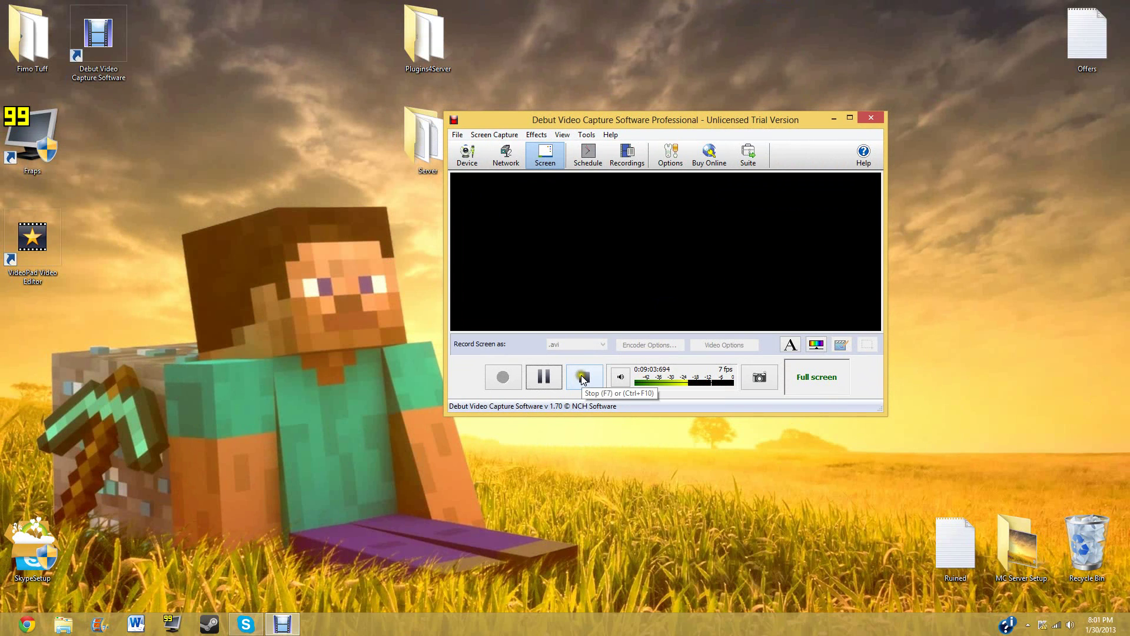